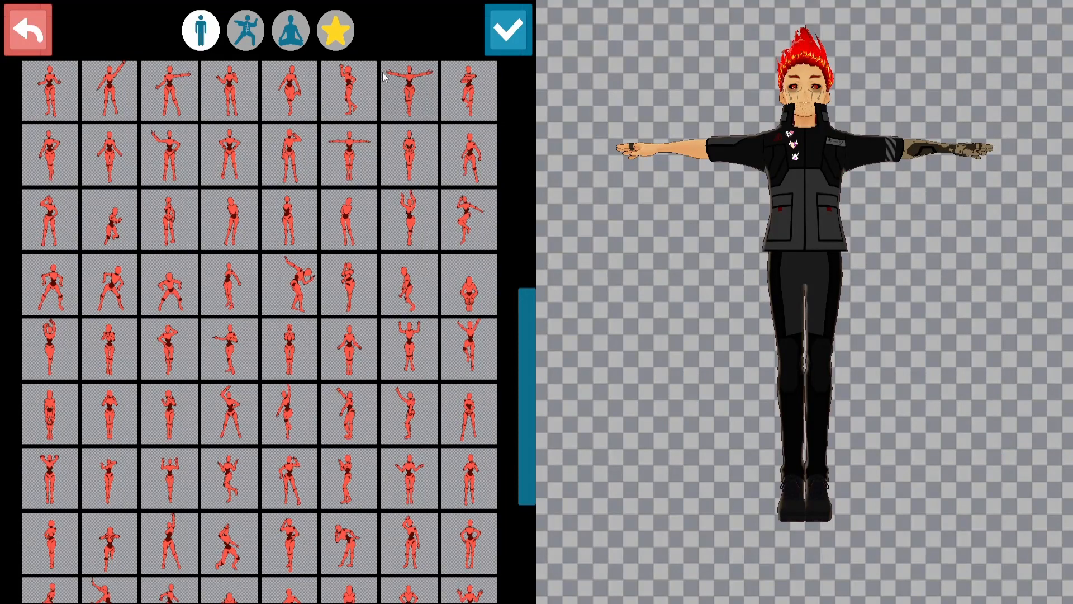
Step: Preview two standing poses and apply the one with both arms spread wide to the character
left_click(350, 99)
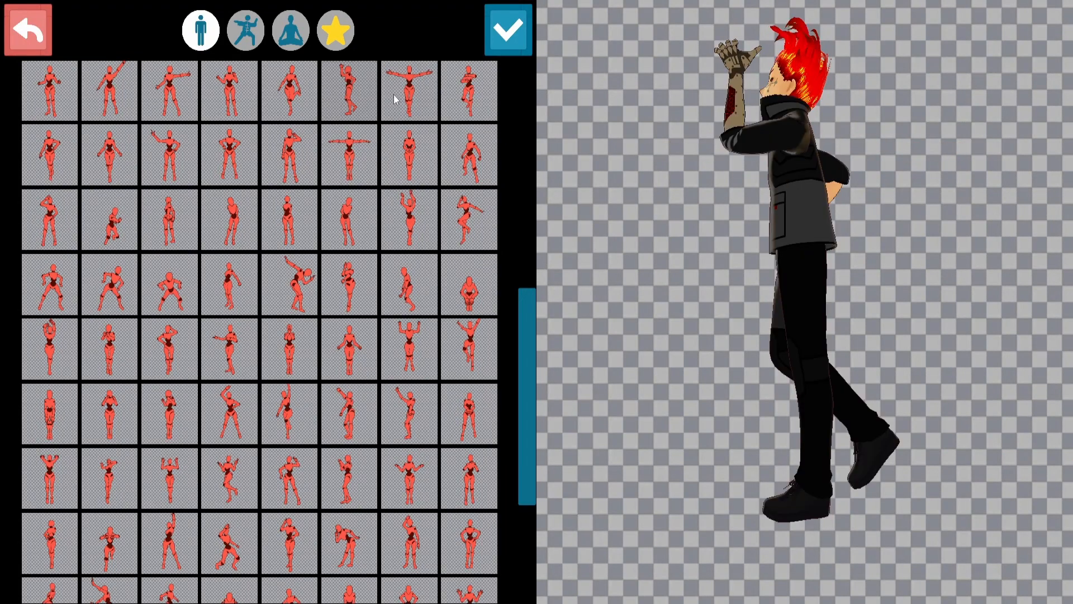
left_click(412, 101)
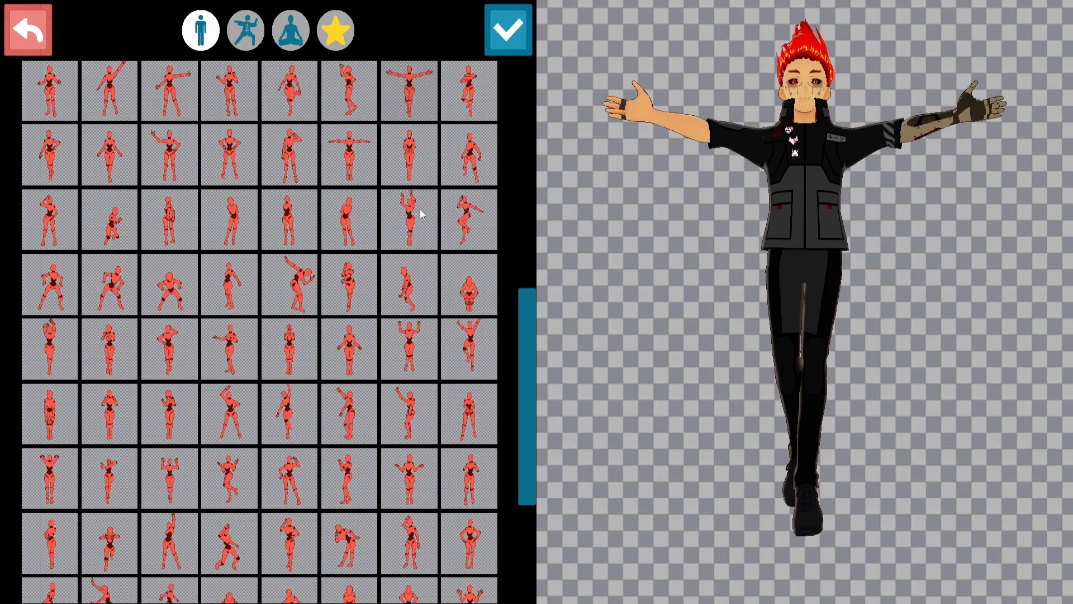
left_click(508, 30)
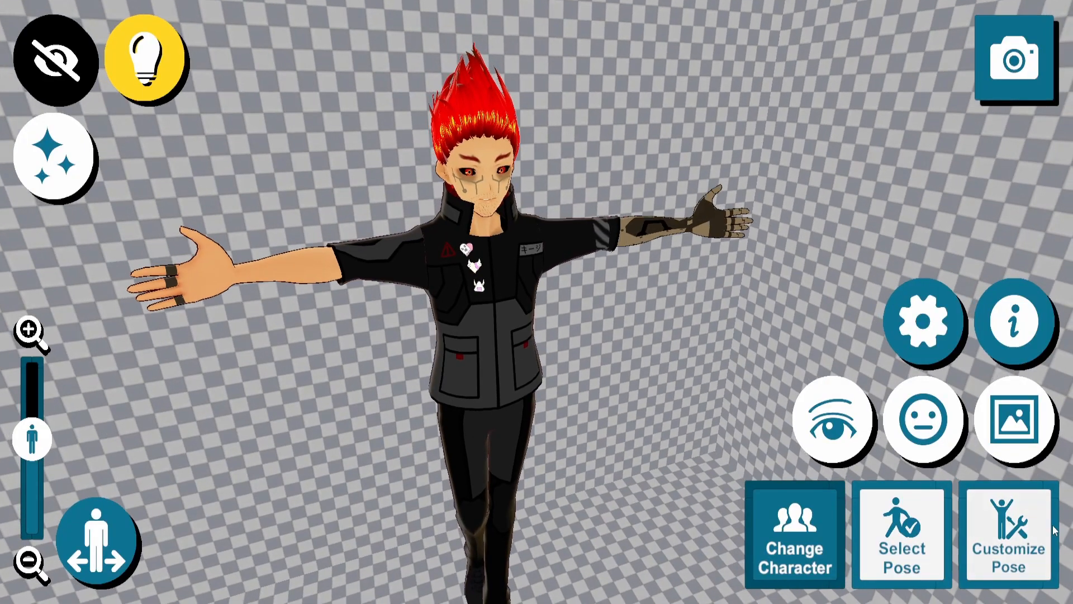
Step: Customize the pose by bending both forearms down with mirroring on, and save it as a favorite
left_click(1016, 541)
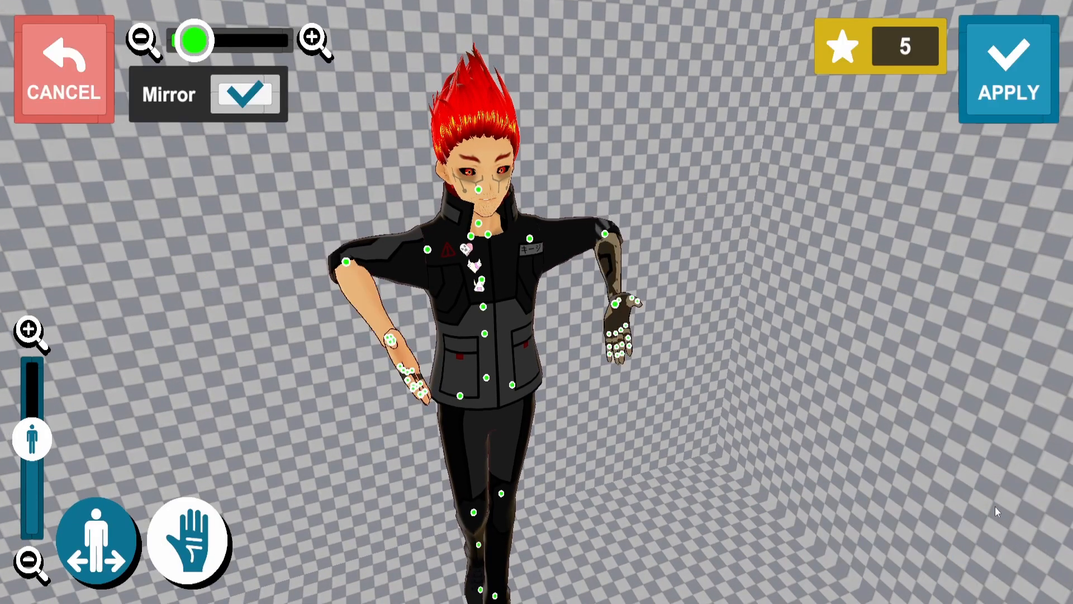
left_click(847, 52)
left_click(1016, 101)
Step: Preview the saved favorite poses and apply favorite 3 to the character
left_click(870, 561)
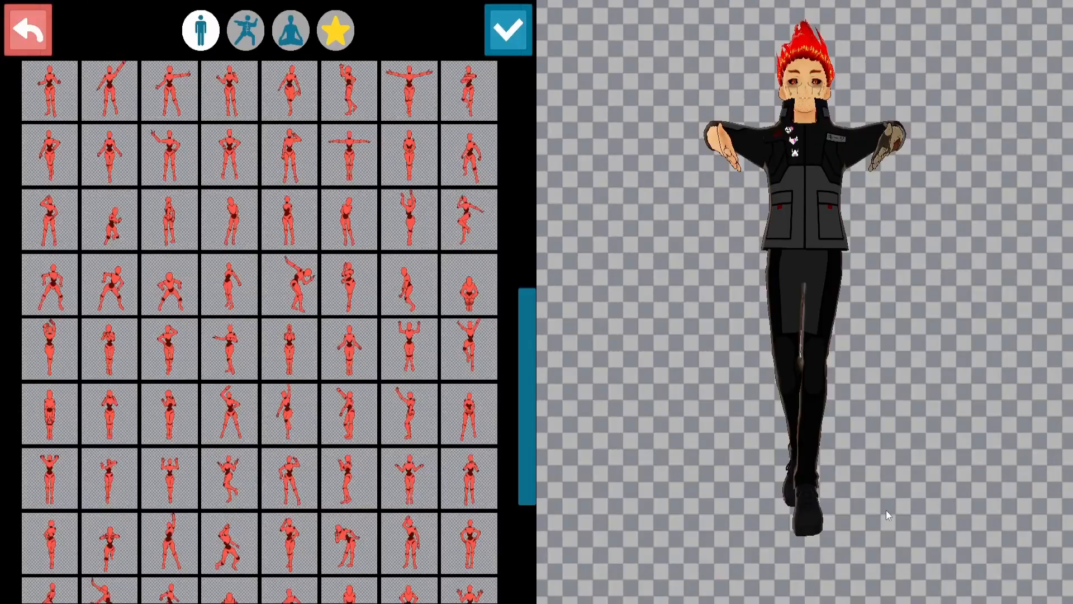
left_click(348, 45)
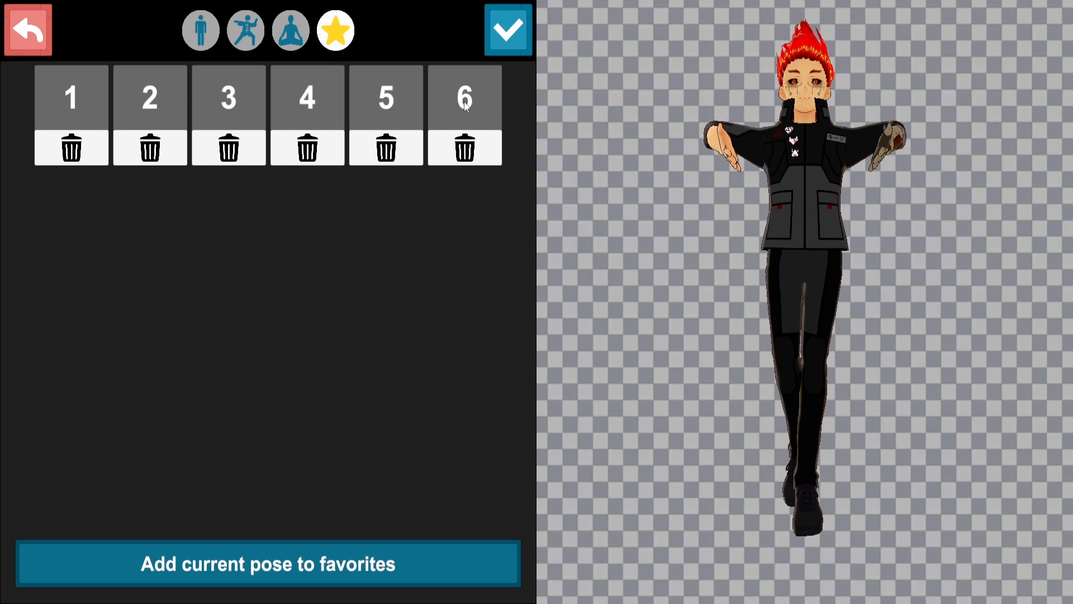
left_click(394, 92)
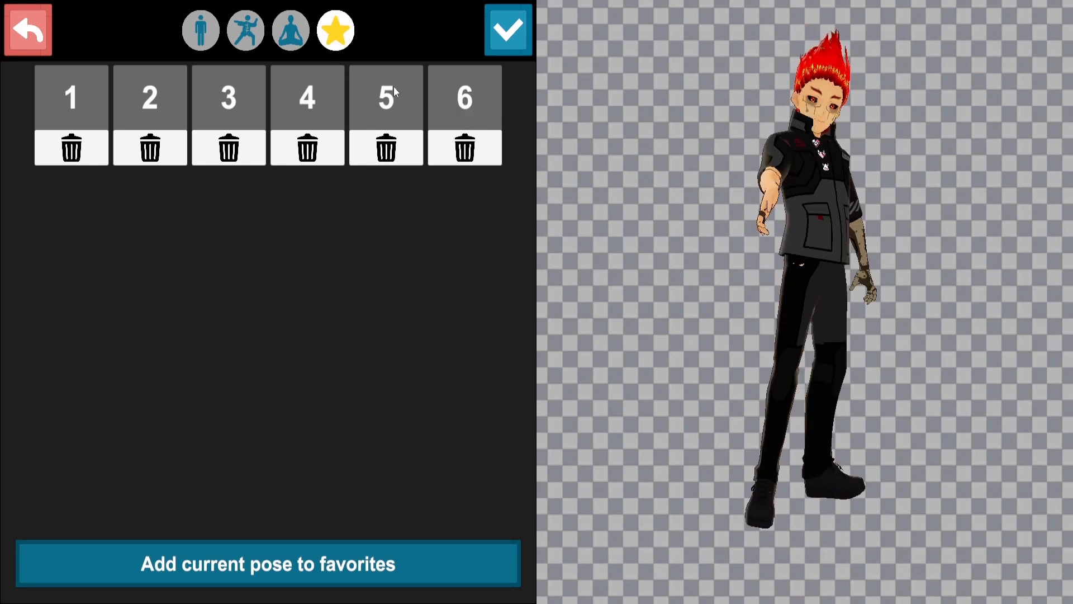
left_click(273, 93)
left_click(221, 101)
left_click(146, 101)
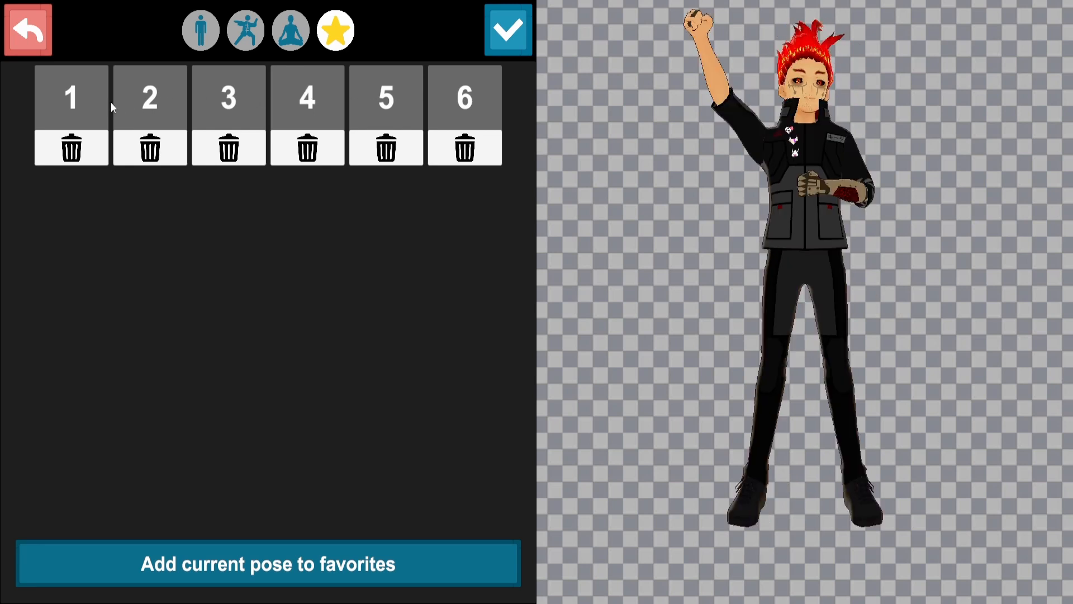
left_click(76, 101)
left_click(147, 102)
left_click(224, 103)
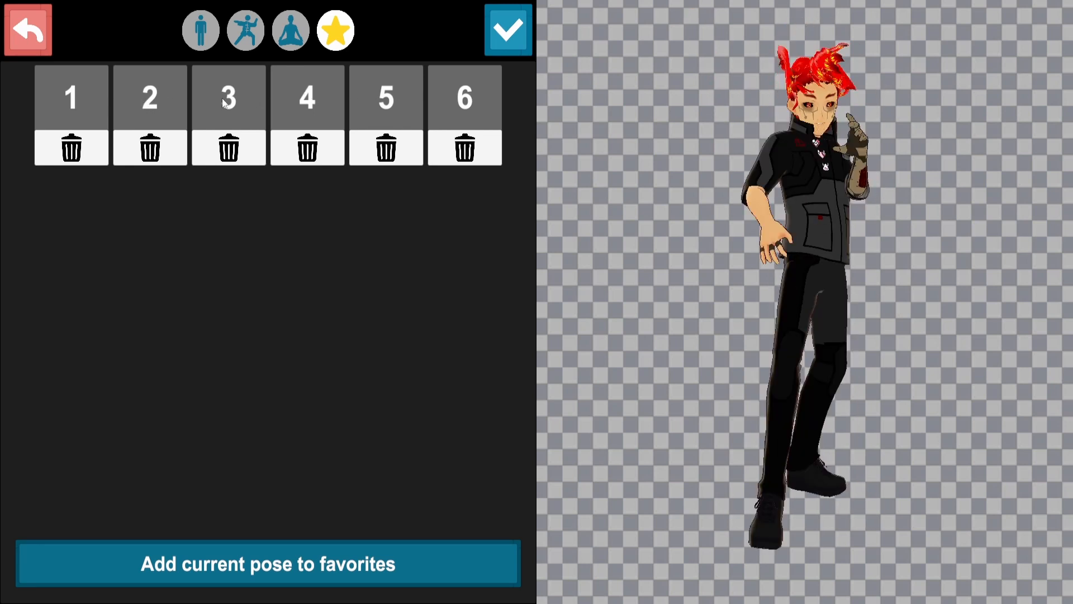
left_click(506, 30)
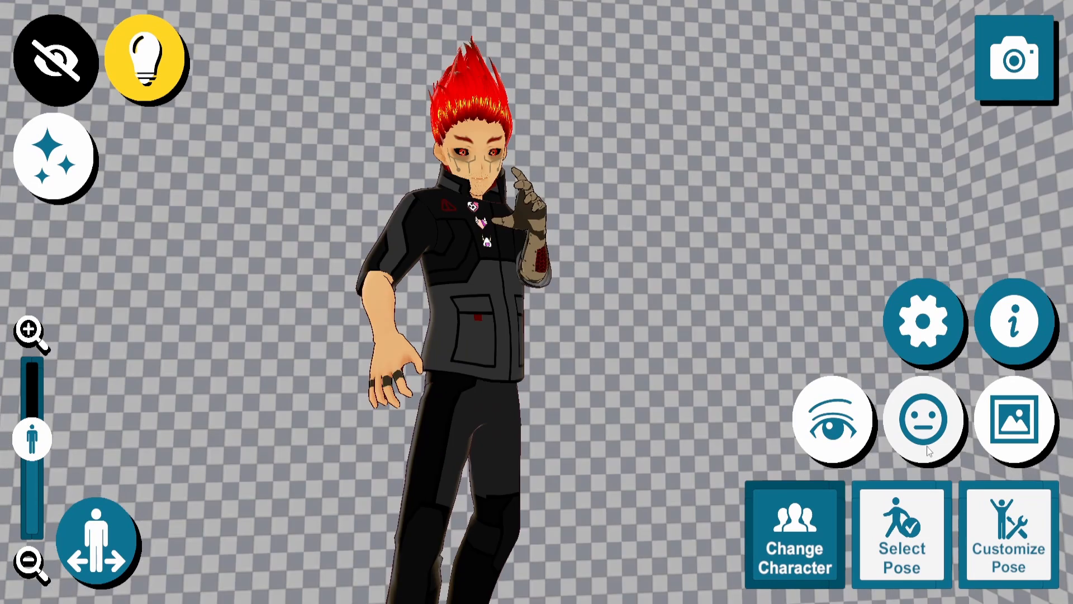
Step: Open the facial expression editor and compare the BlendShapeProxy and SkinnedMeshRenderer slider sets
left_click(927, 445)
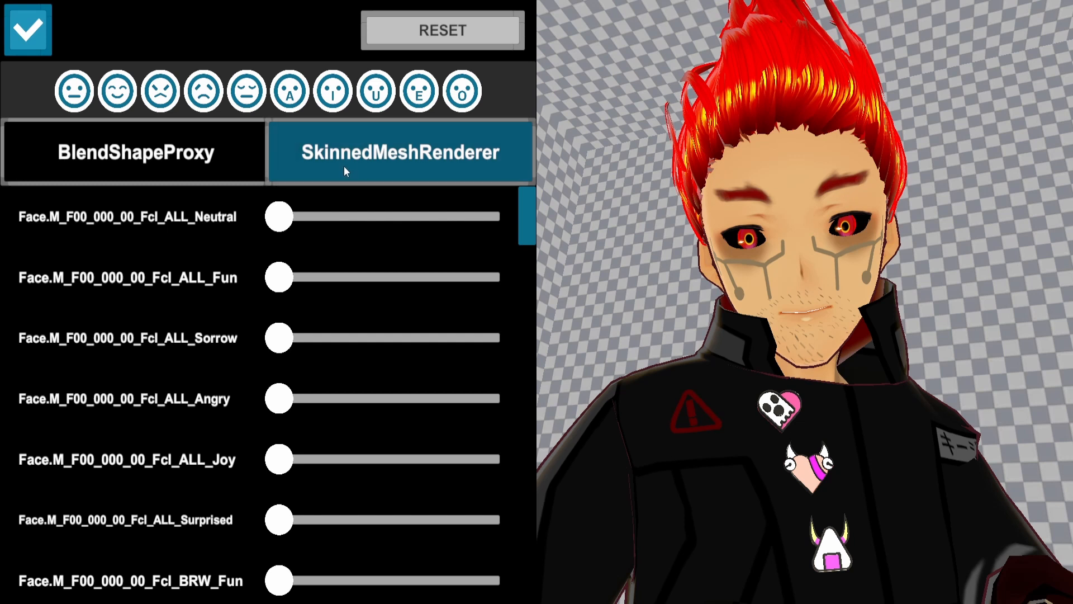
left_click(123, 174)
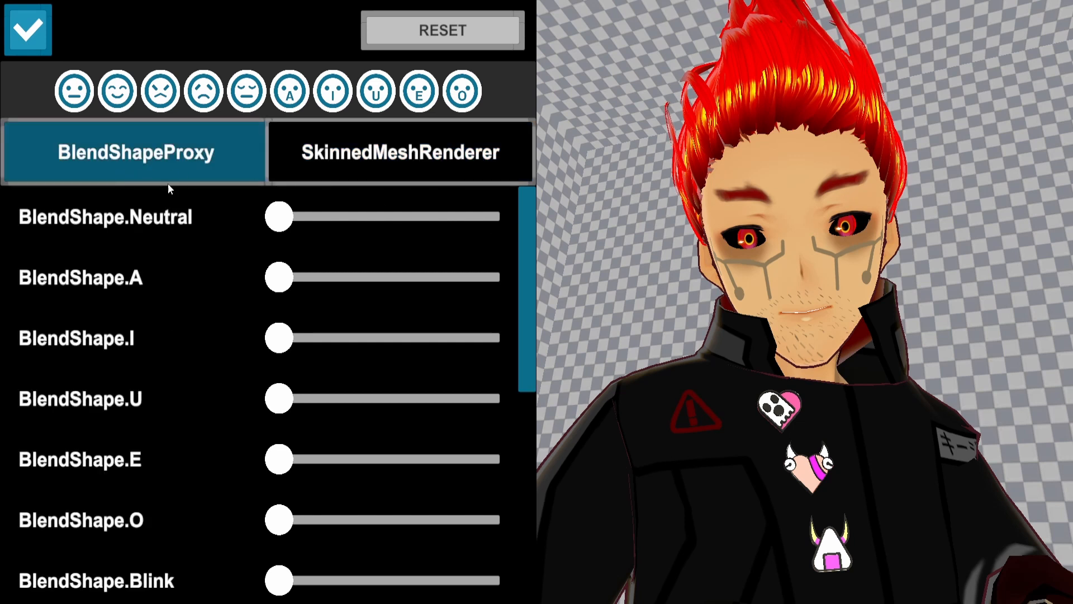
left_click(387, 166)
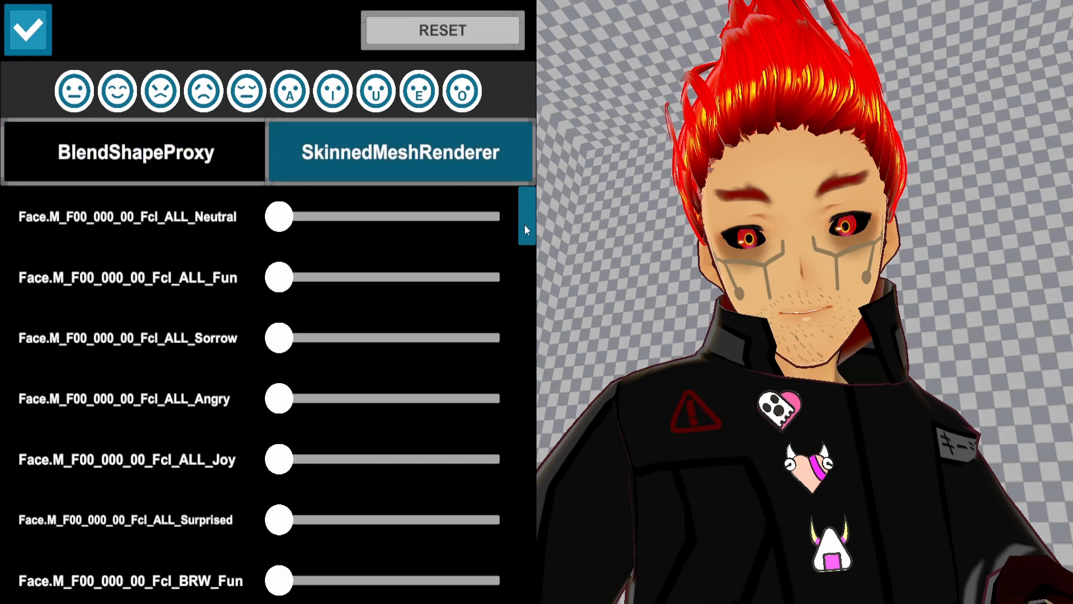
Step: Lower the Fcl_BRW_Surprised face slider to zero and pull BRW_Joy, EYE_Close, EYE_Highlight_Hide and EYE_Iris_Hide to their minimum
left_click_drag(524, 224, 532, 280)
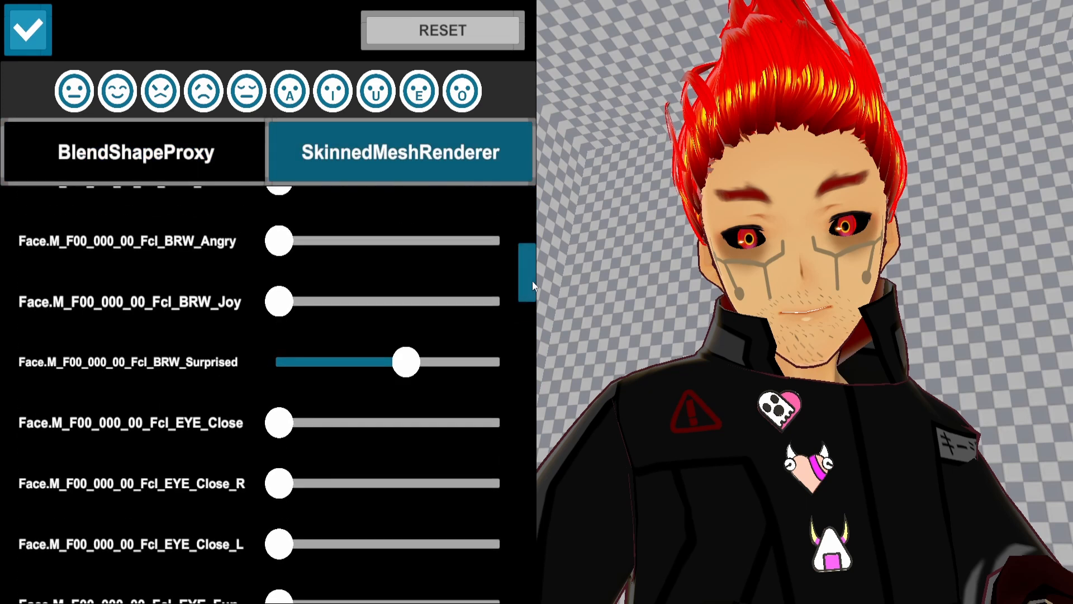
left_click_drag(407, 362, 205, 357)
mouse_move(281, 304)
left_mouse_down()
mouse_move(500, 305)
mouse_move(263, 306)
left_mouse_up()
mouse_move(279, 422)
left_mouse_down()
mouse_move(498, 423)
mouse_move(269, 422)
left_mouse_up()
left_click_drag(525, 272, 511, 363)
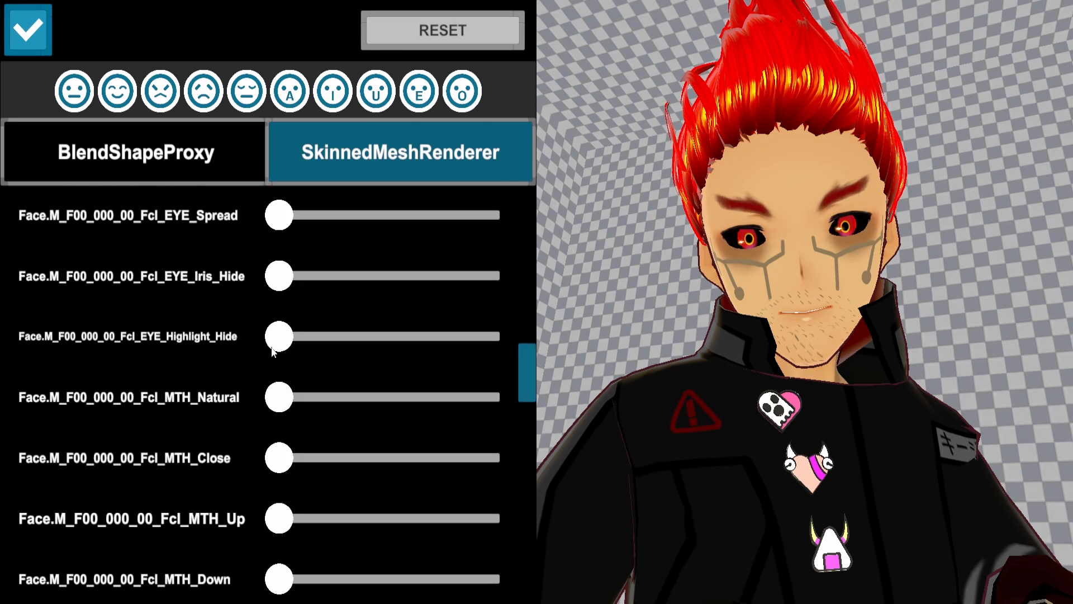
left_click_drag(282, 338, 38, 323)
left_click_drag(282, 278, 163, 268)
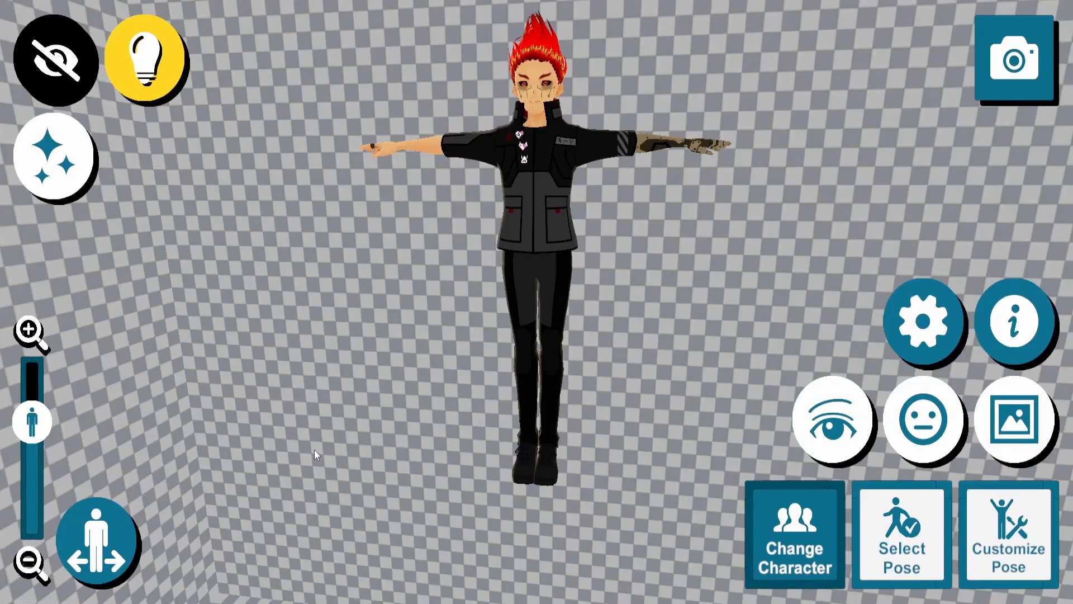
Step: Enable character positioning and move the T-posed character along the depth axis and across the floor plane
left_click_drag(328, 343, 357, 348)
left_click(112, 528)
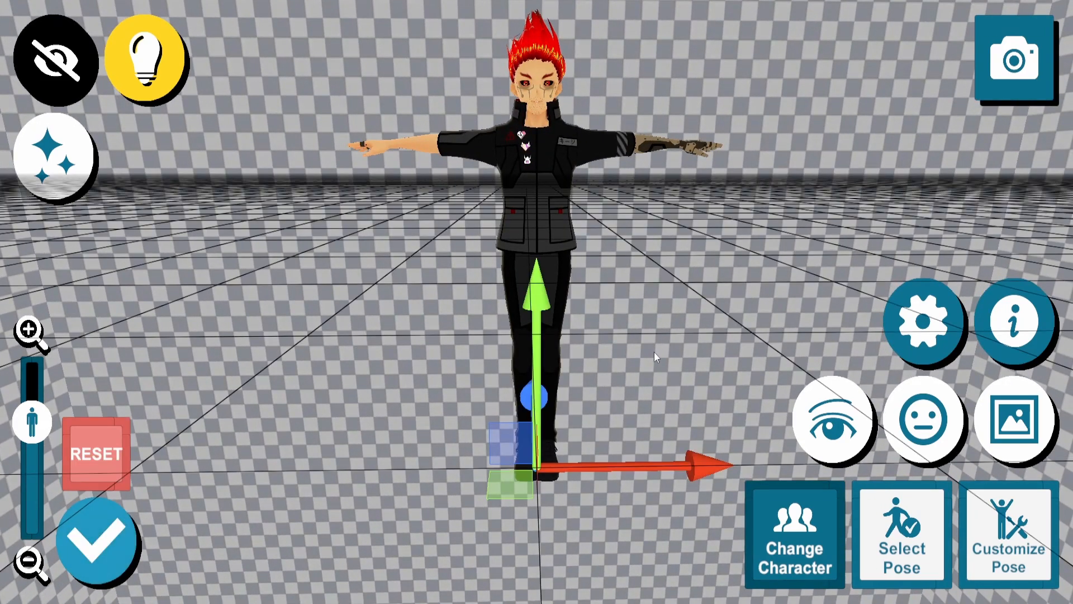
left_click_drag(654, 352, 555, 347)
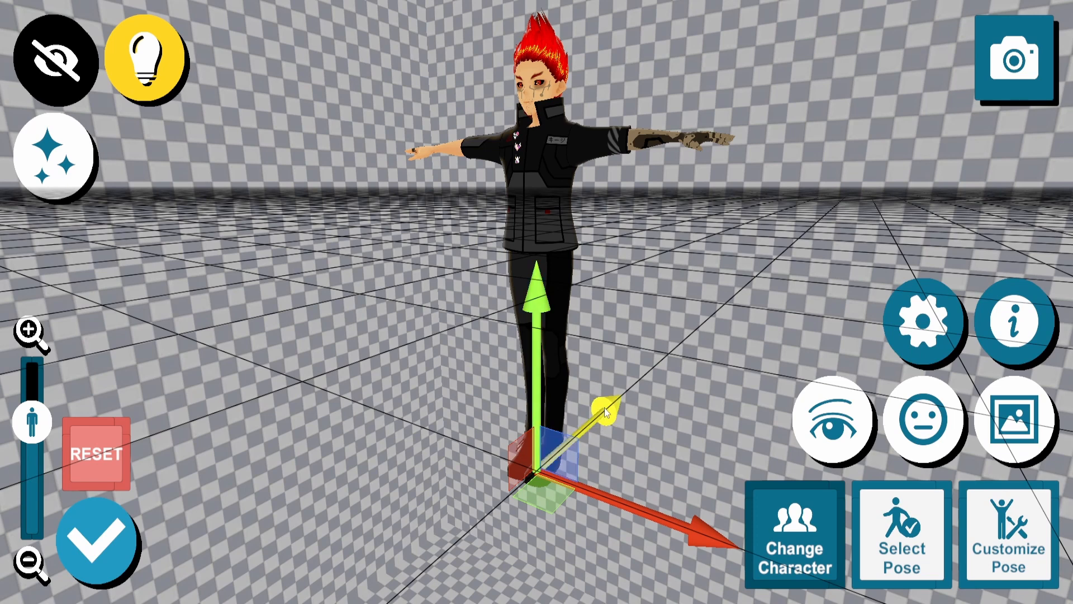
left_click_drag(605, 407, 588, 425)
left_click_drag(565, 505, 458, 450)
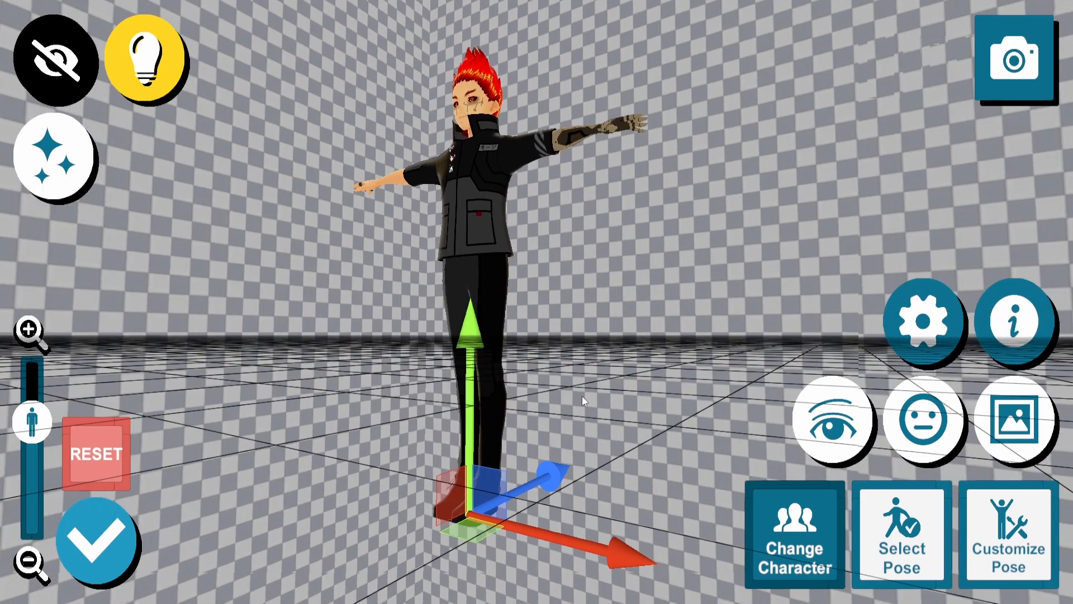
Step: Examine the repositioned character against the floor grid from several angles and zoom levels
left_click_drag(582, 395, 520, 420)
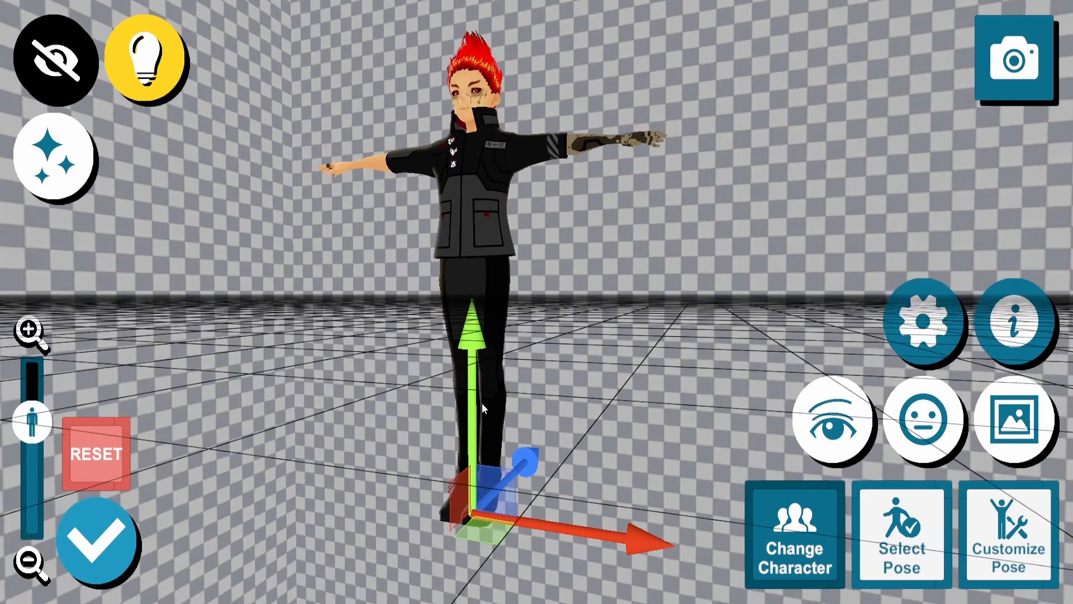
left_click_drag(474, 360, 538, 444)
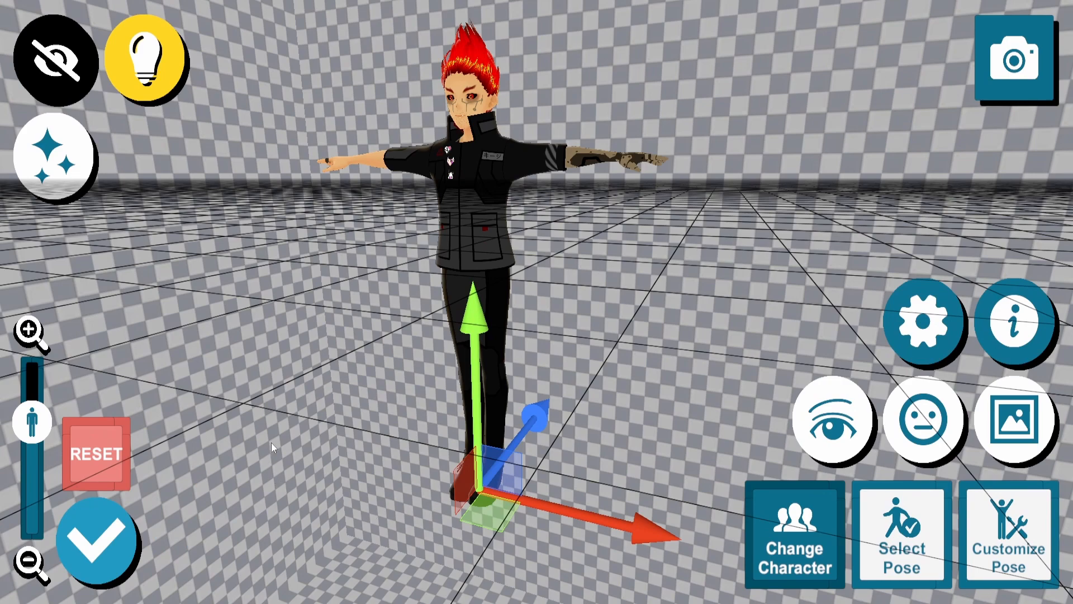
left_click_drag(316, 472, 481, 393)
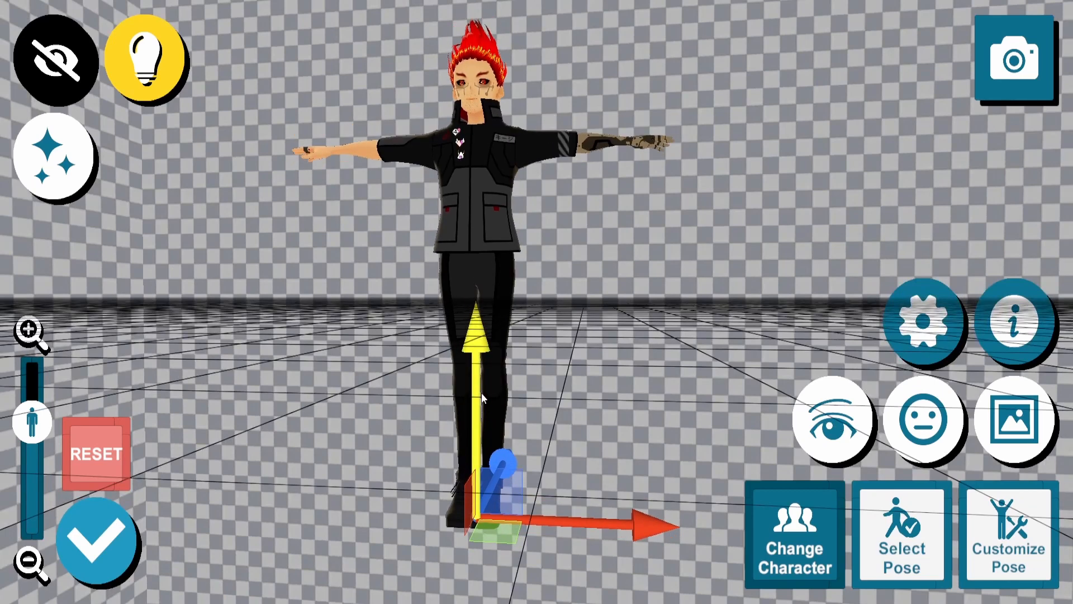
left_click_drag(324, 431, 337, 440)
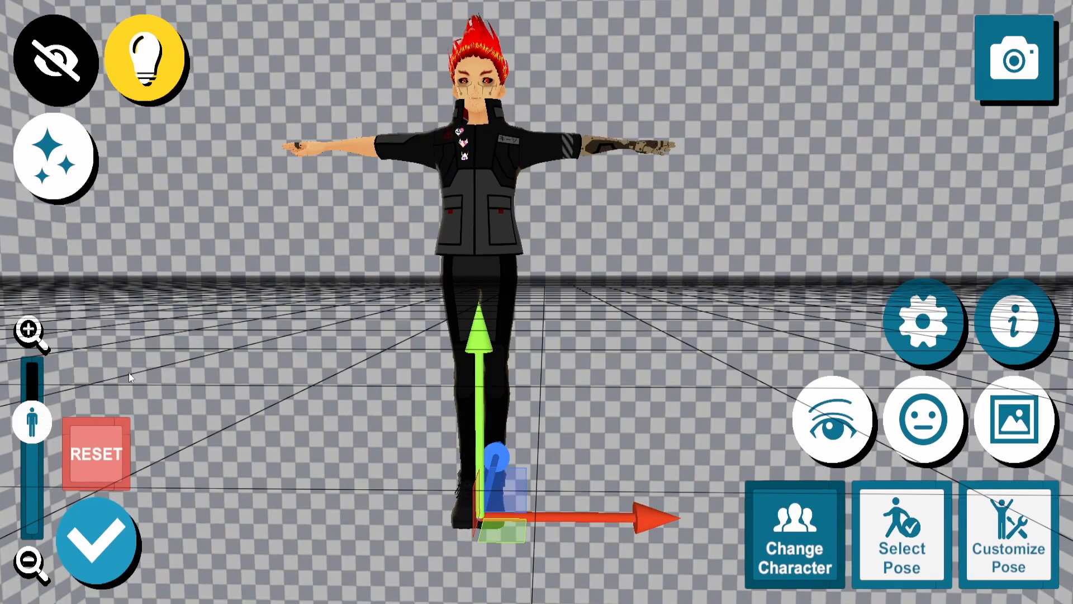
left_click_drag(40, 429, 64, 440)
left_click_drag(381, 371, 568, 297)
scroll(547, 303, "up", 5)
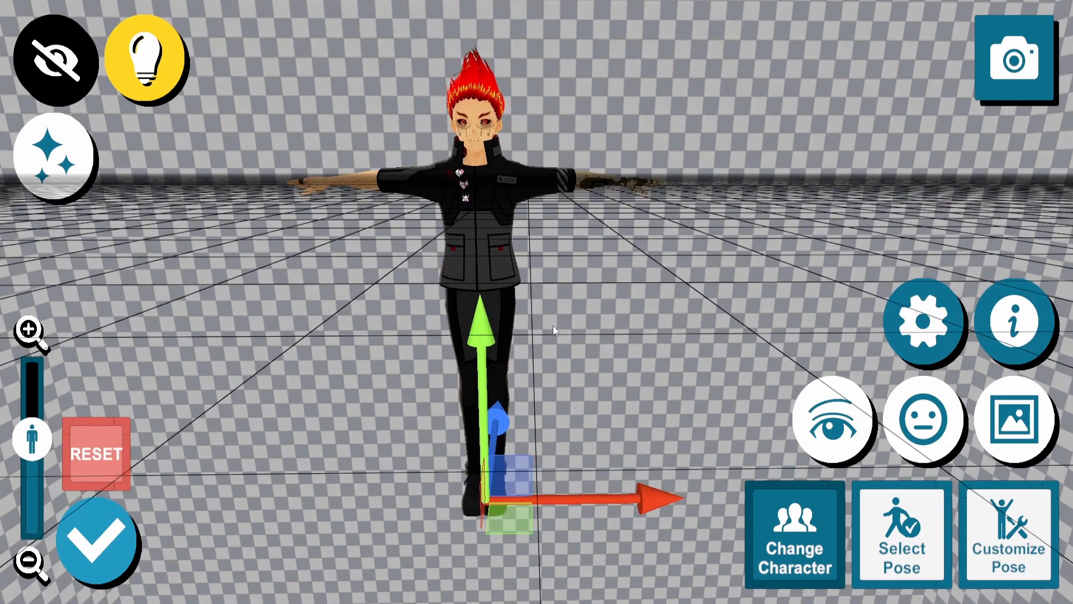
scroll(545, 344, "down", 5)
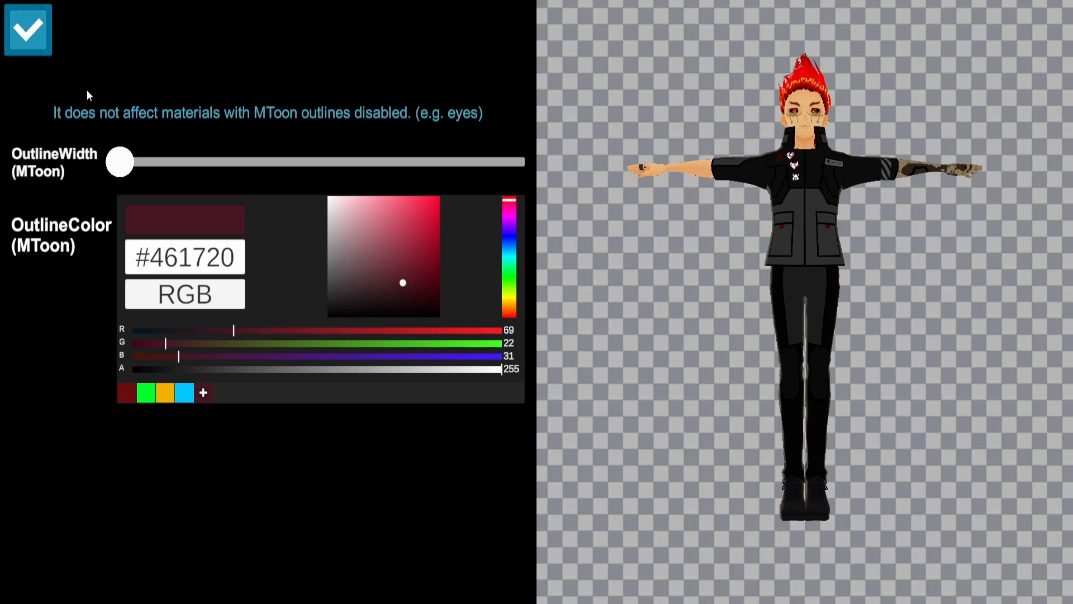
Step: Preview the MToon outline at maximum width, recolour it to #C80026, and return the outline width to zero
left_click(37, 46)
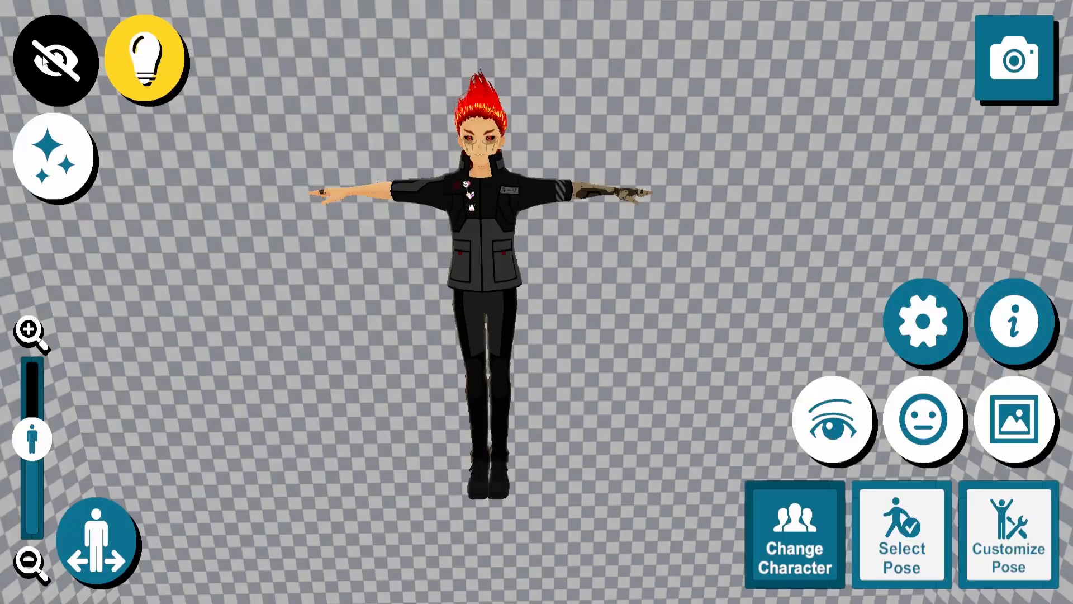
left_click(60, 177)
left_click_drag(120, 162, 690, 183)
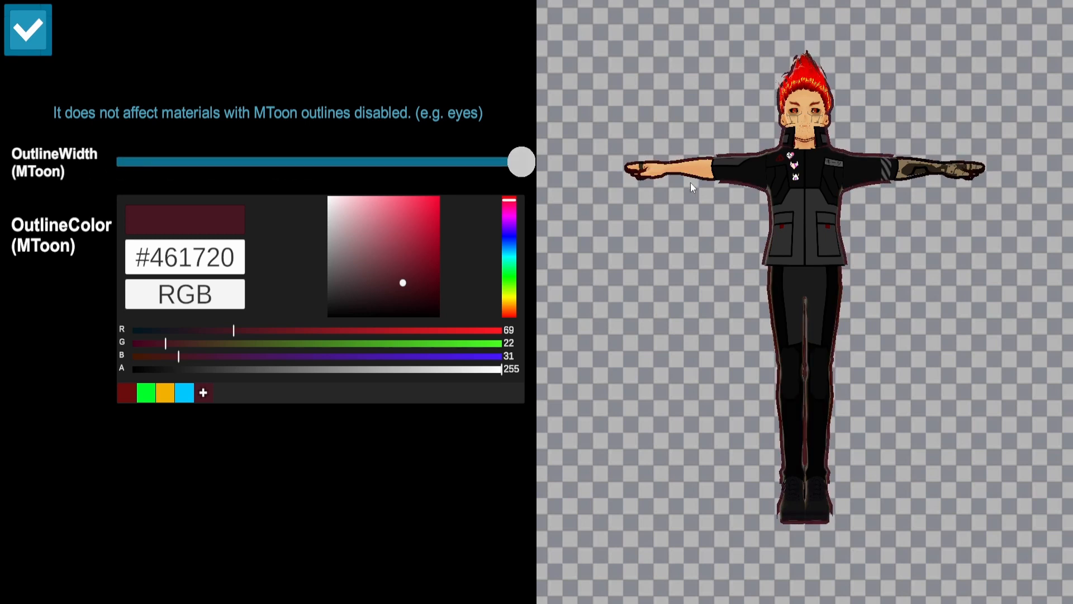
left_click_drag(412, 284, 436, 224)
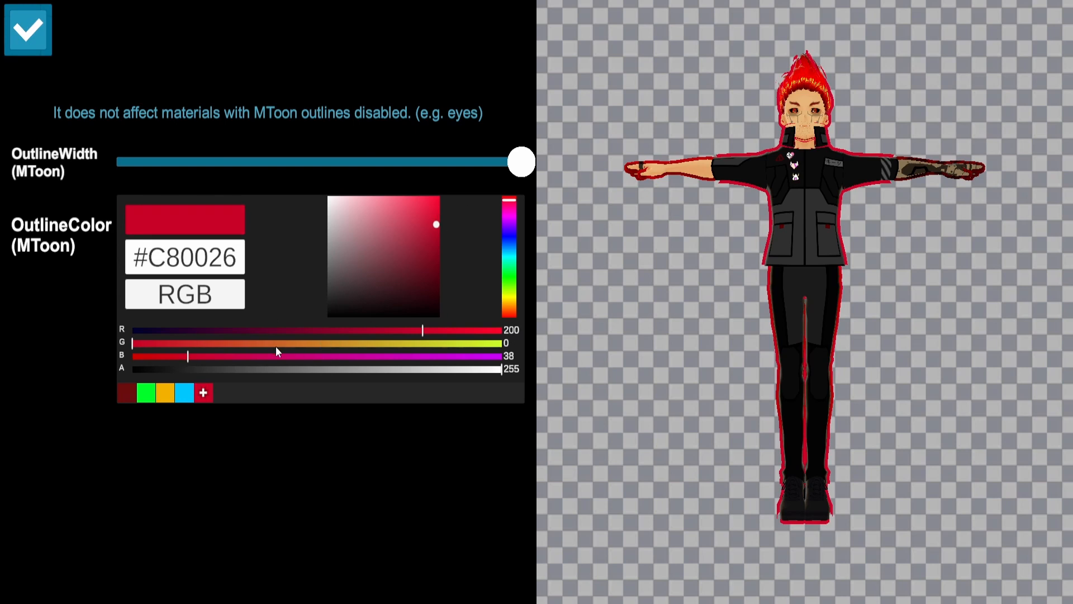
left_click_drag(522, 162, 112, 165)
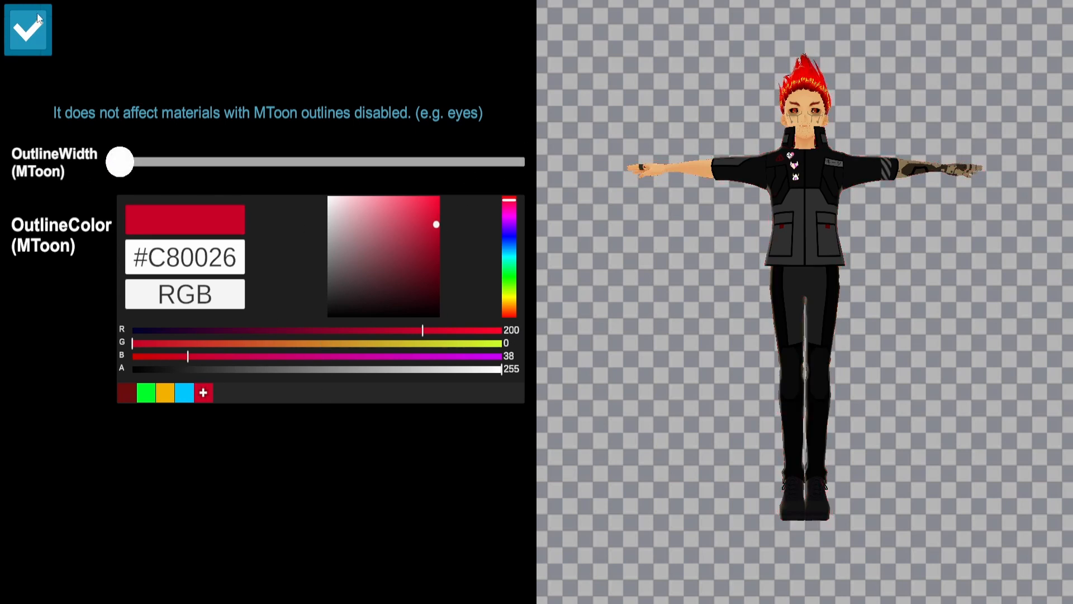
left_click(33, 25)
Step: In the lighting settings, raise the light intensity to maximum and the shadow strength to nearly full
left_click(154, 81)
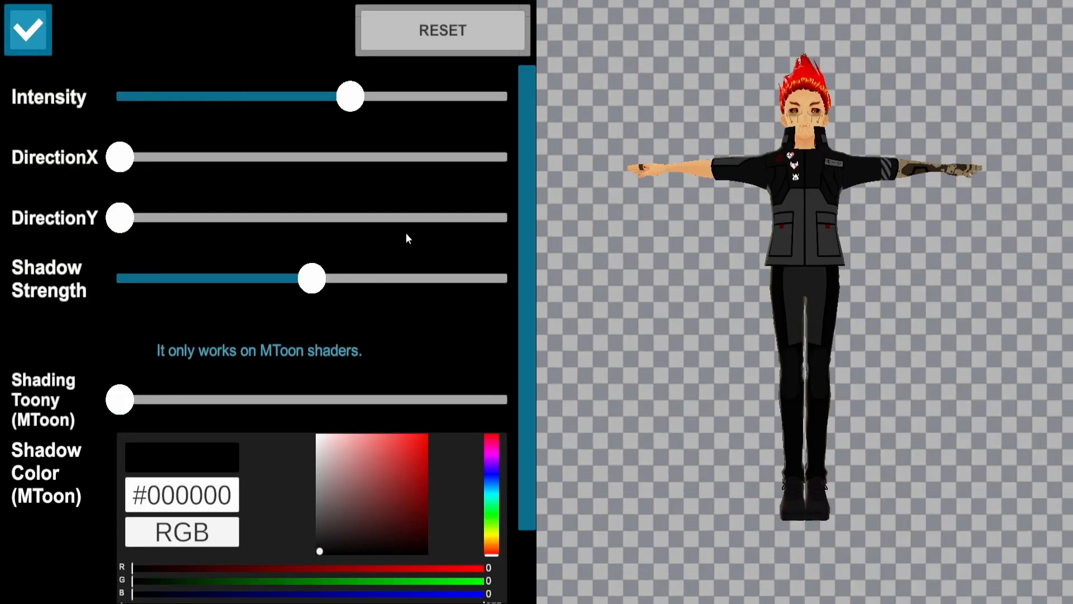
left_click_drag(528, 197, 533, 98)
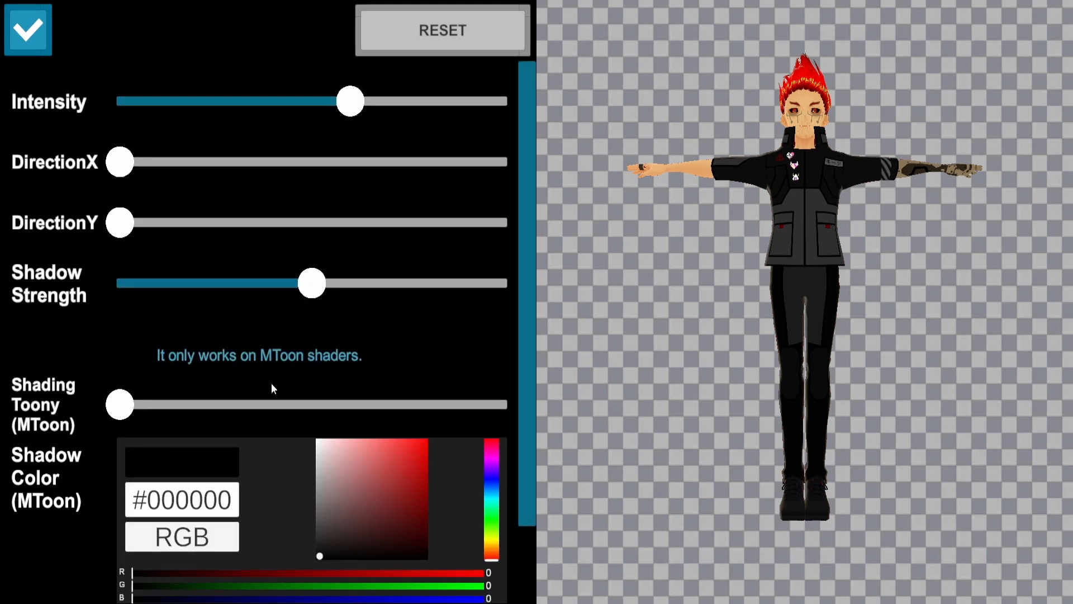
left_click_drag(350, 102, 506, 101)
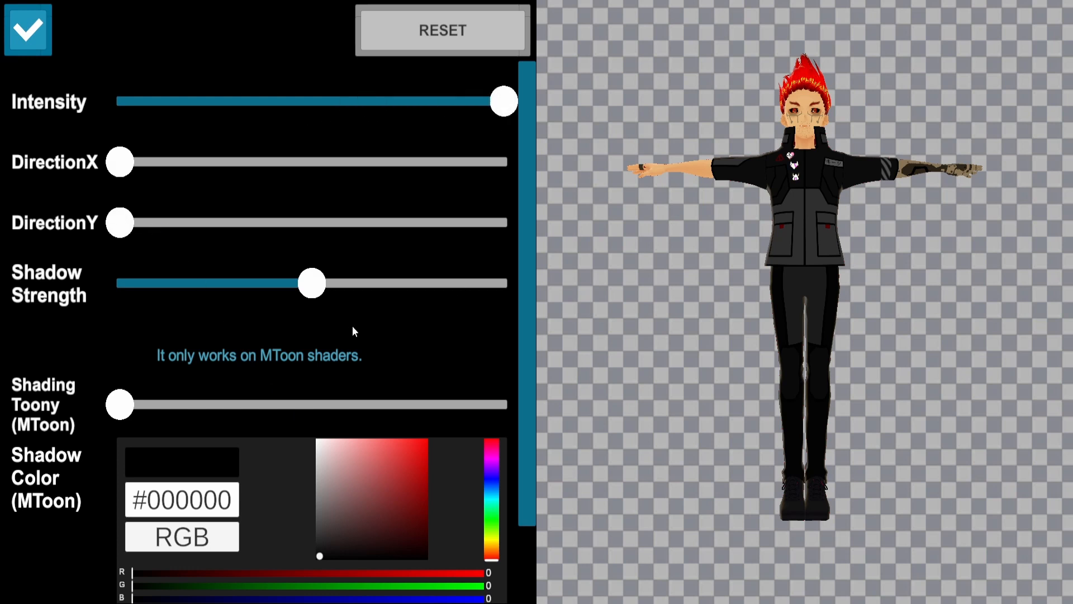
scroll(340, 271, "down", 1)
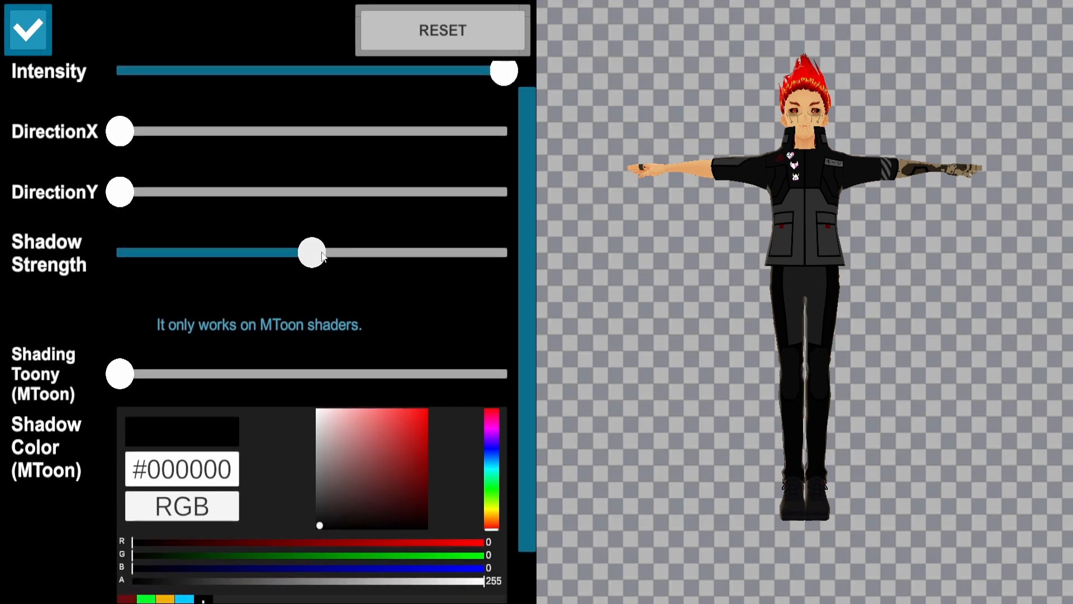
left_click_drag(319, 255, 471, 259)
Step: Shift the light direction to about a tenth on Y and about two-thirds on X
left_click_drag(123, 186, 156, 193)
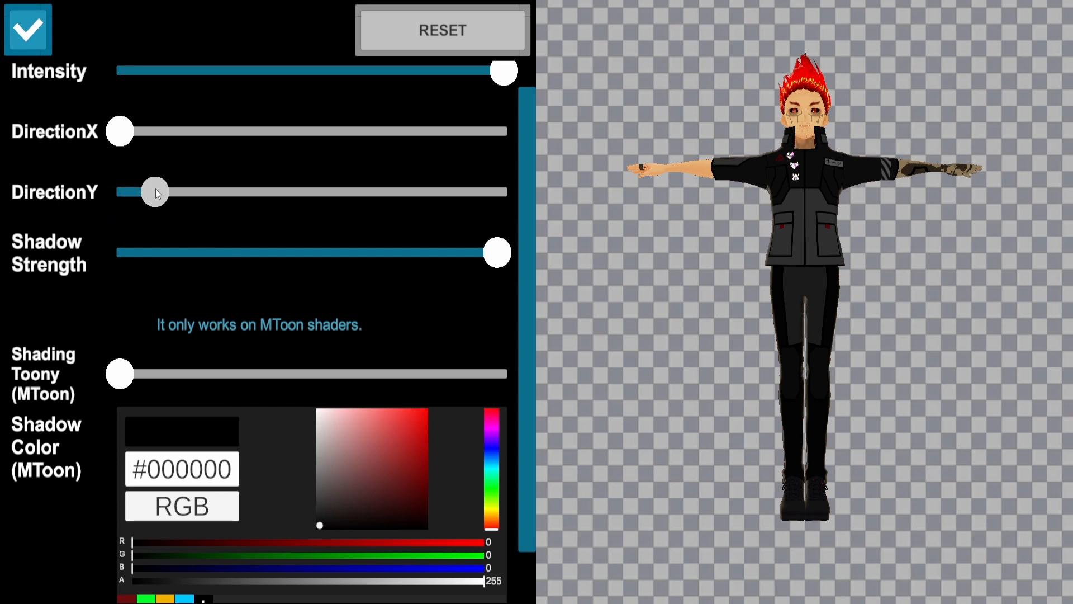
left_click_drag(124, 133, 370, 168)
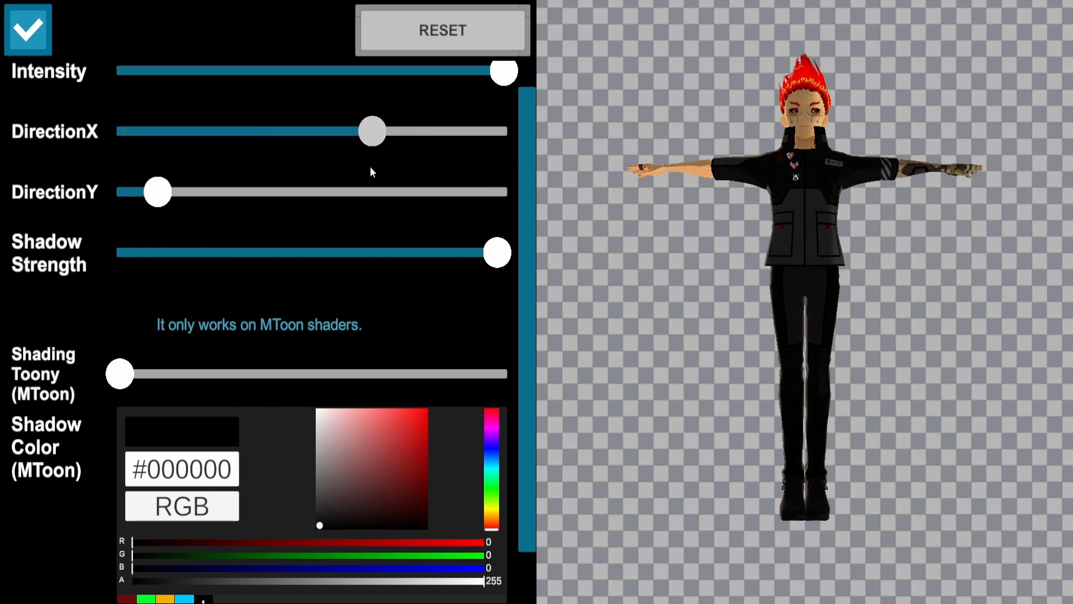
Step: Lower the light intensity to near minimum, set the MToon shadow color to #FF0000, and accept the lighting settings
left_click_drag(447, 72, 140, 73)
left_click_drag(423, 424, 533, 351)
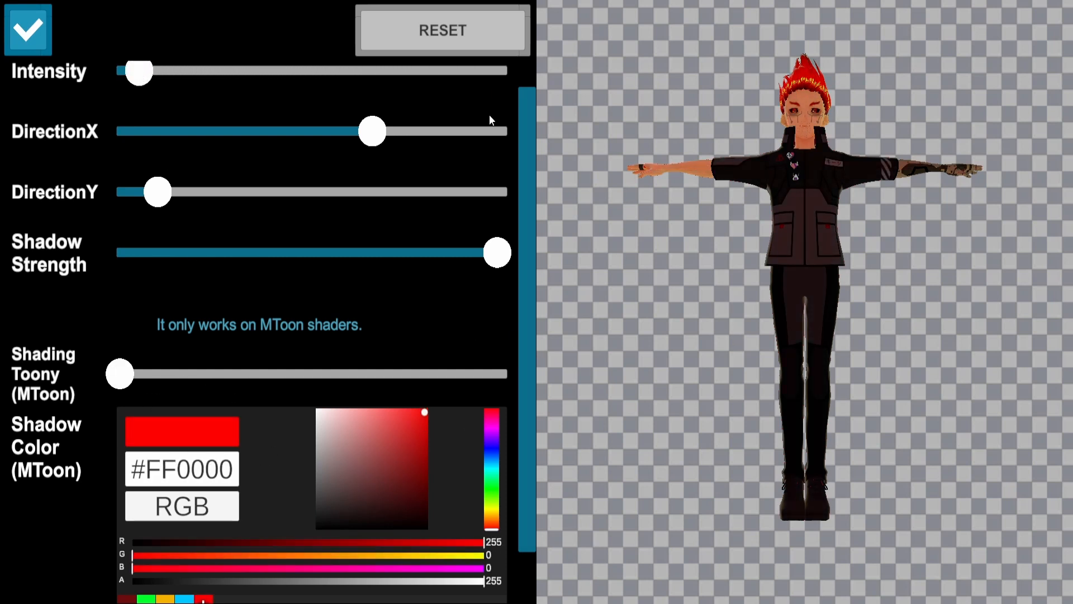
left_click(27, 46)
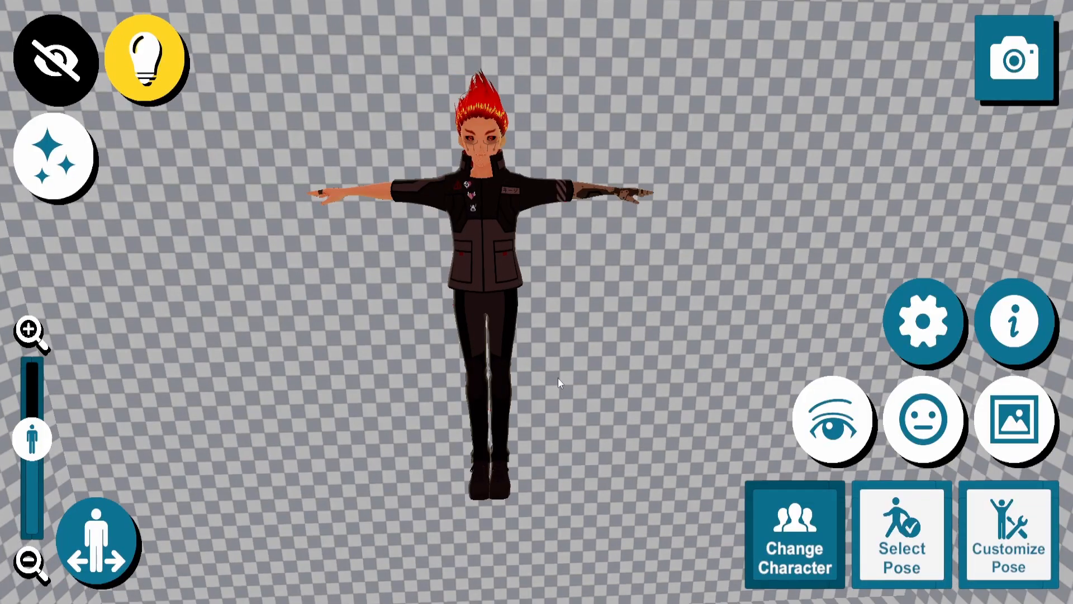
left_click_drag(557, 377, 461, 305)
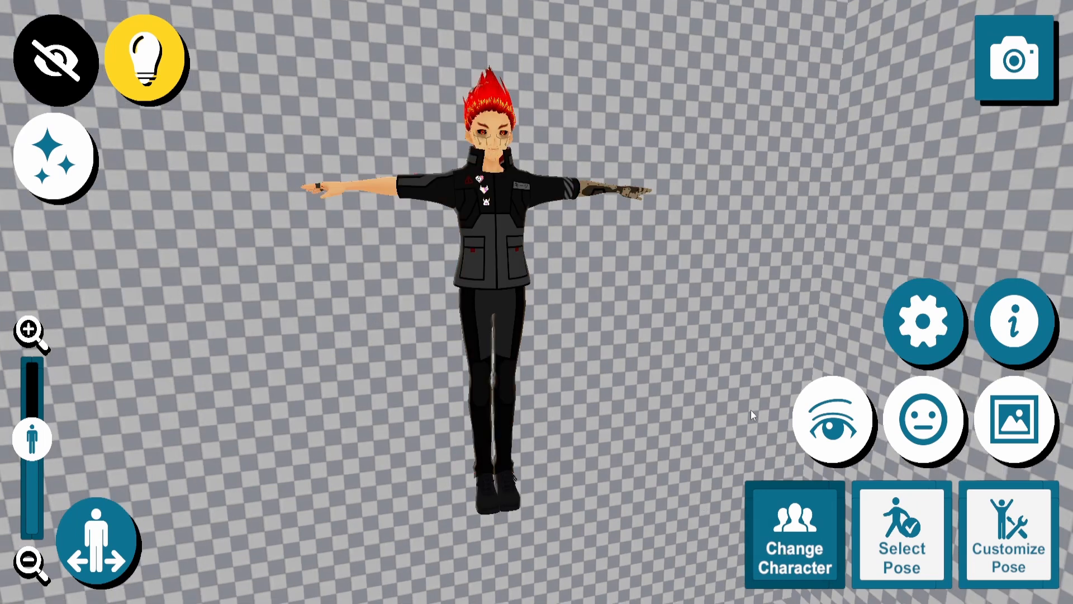
Step: Swap the character for the built-in blonde Seraphina, and switch back to the loaded red-haired character
left_click(795, 539)
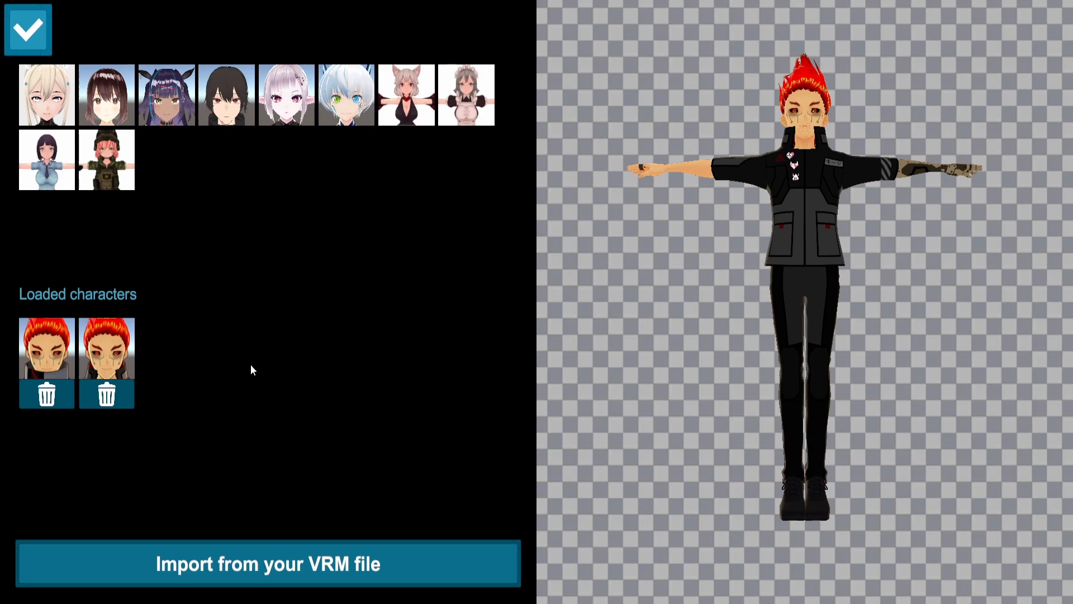
left_click(40, 102)
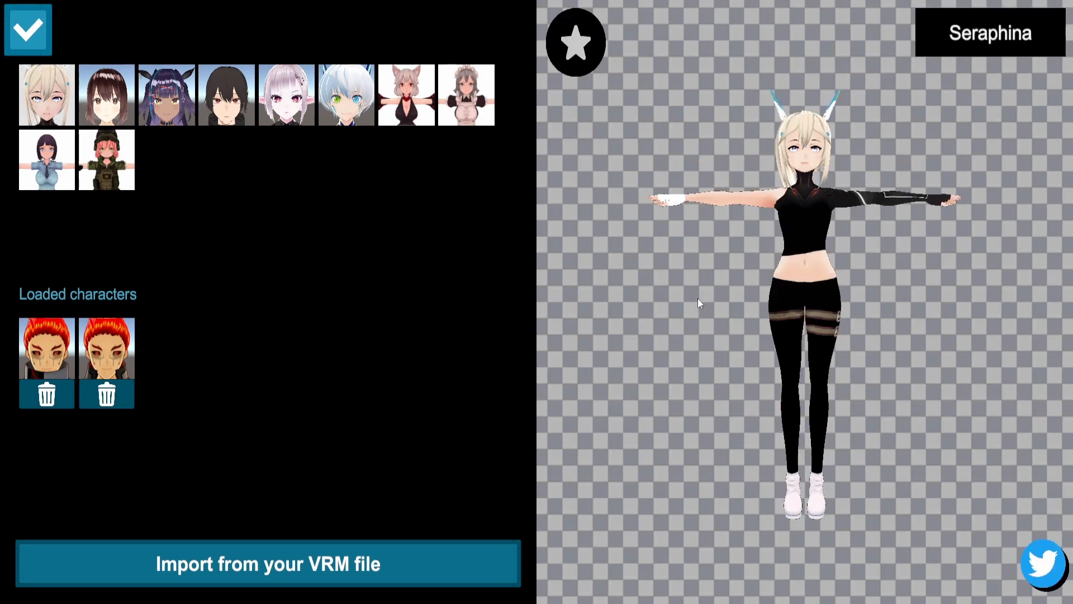
left_click(34, 31)
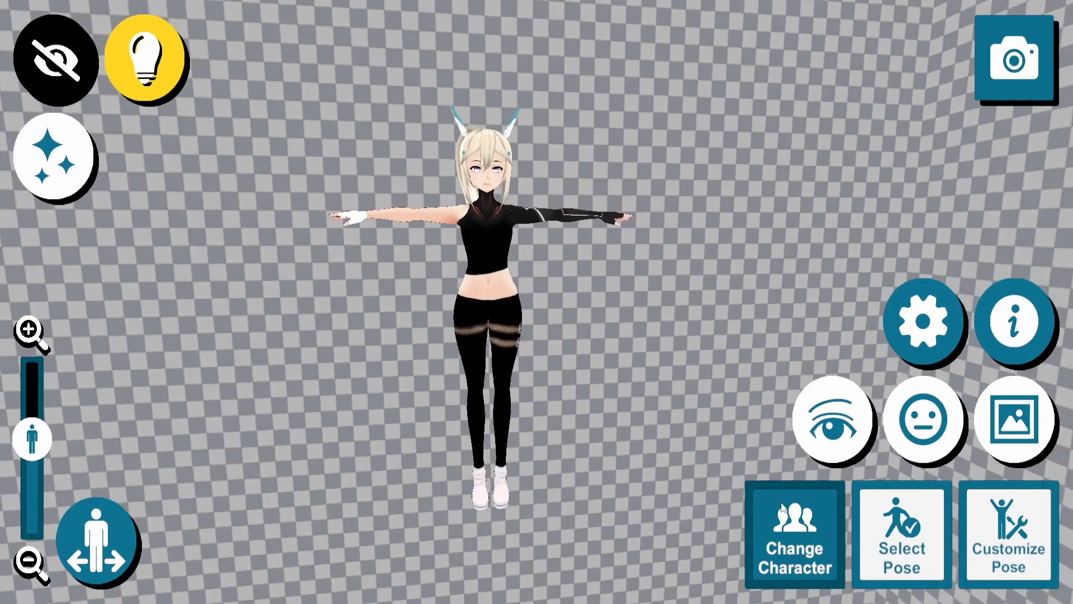
left_click(783, 508)
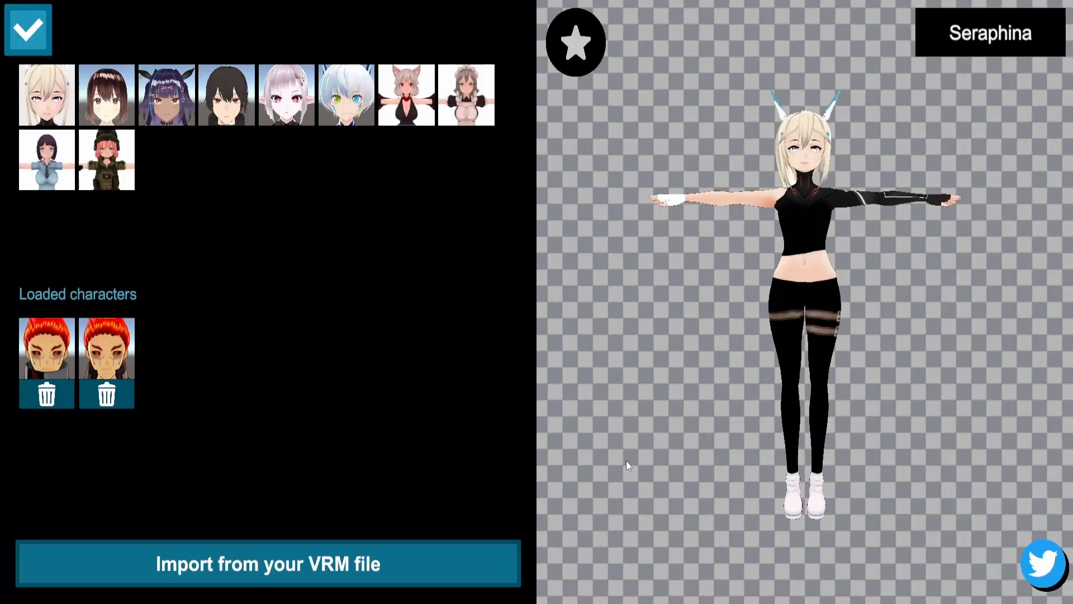
left_click(120, 353)
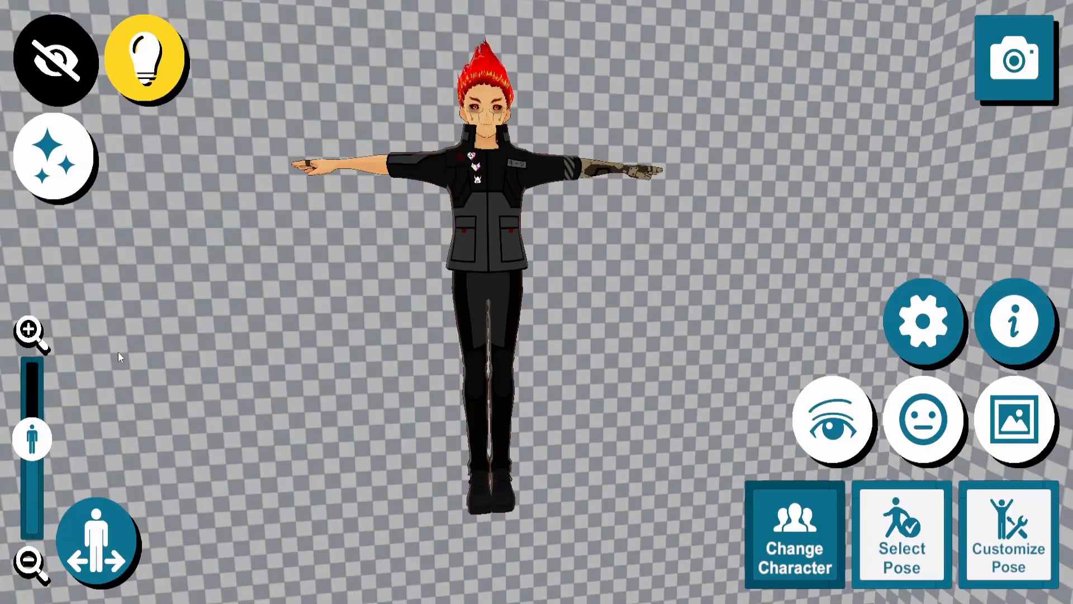
left_click_drag(182, 343, 498, 364)
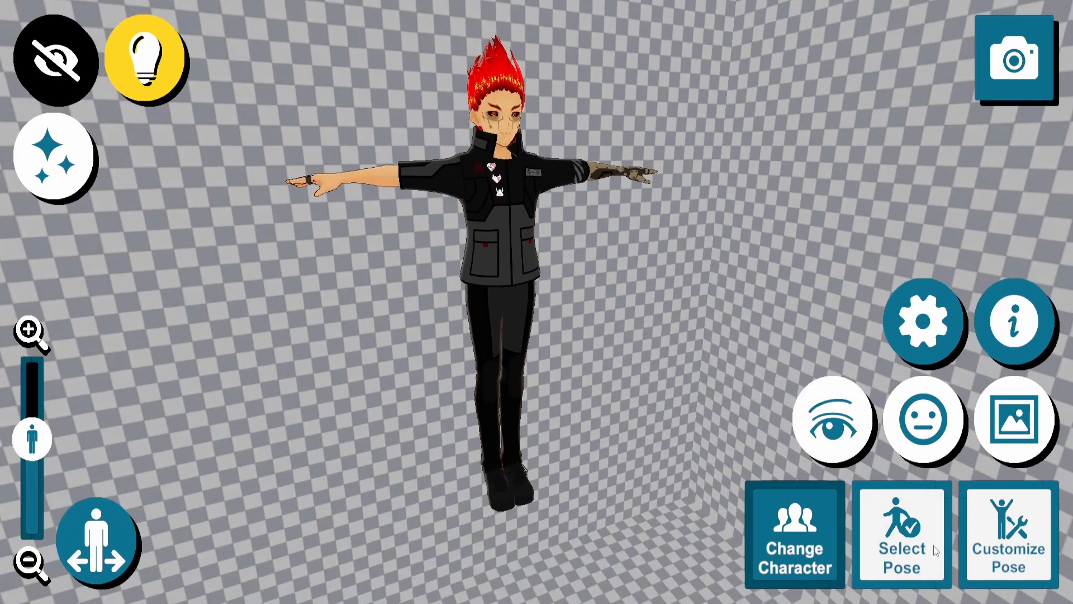
left_click(1000, 549)
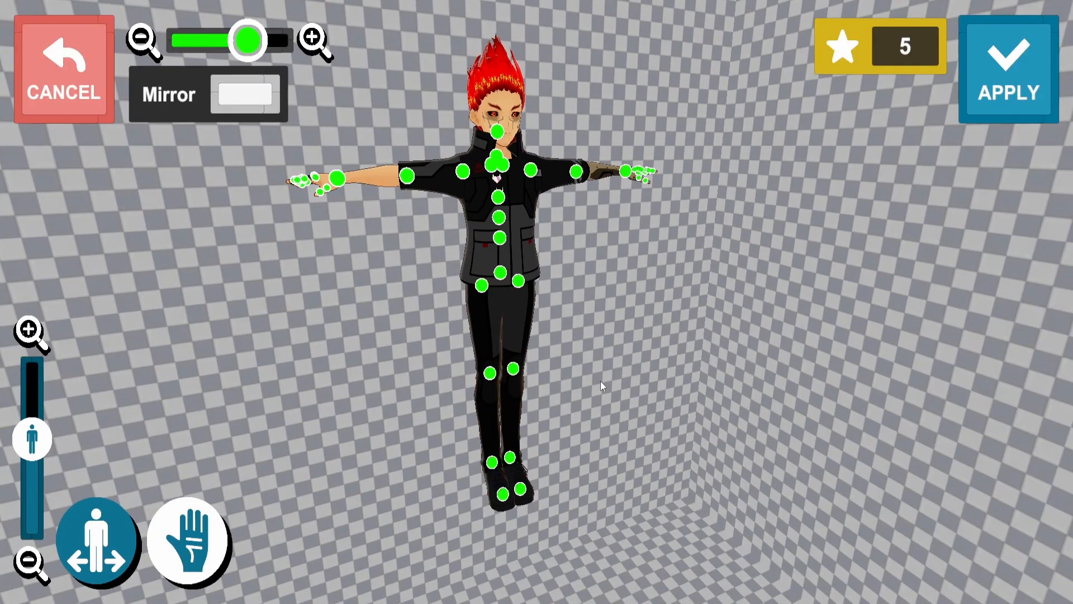
mouse_move(601, 386)
left_mouse_down()
mouse_move(656, 457)
mouse_move(581, 391)
left_mouse_up()
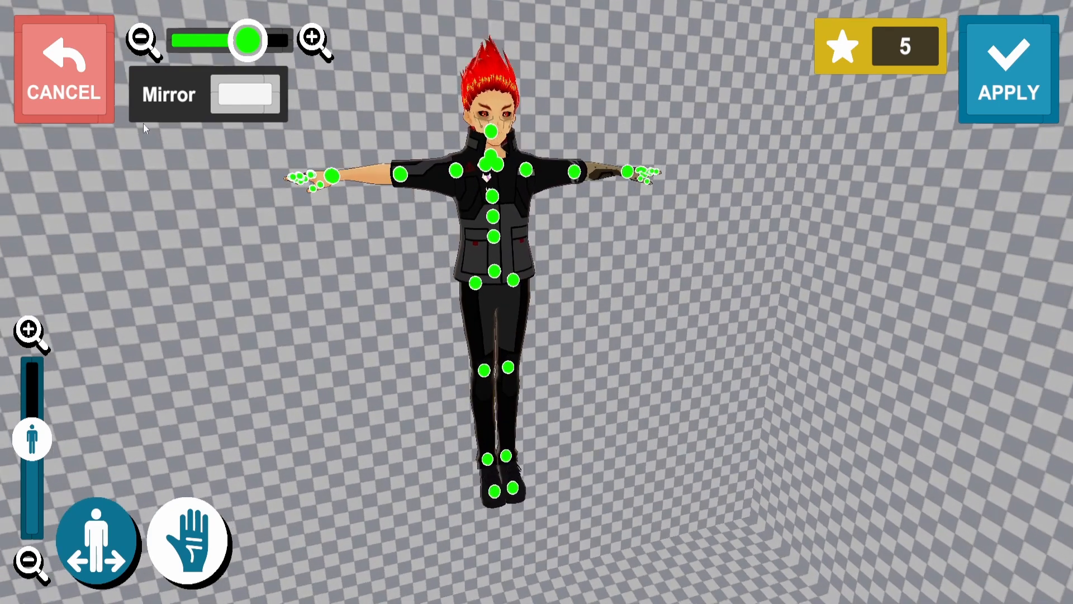
left_click(64, 84)
Step: Enter pose customization, inspect the rotation controls of the right-hand joint, and close them
left_click(1020, 551)
left_click_drag(566, 354, 438, 312)
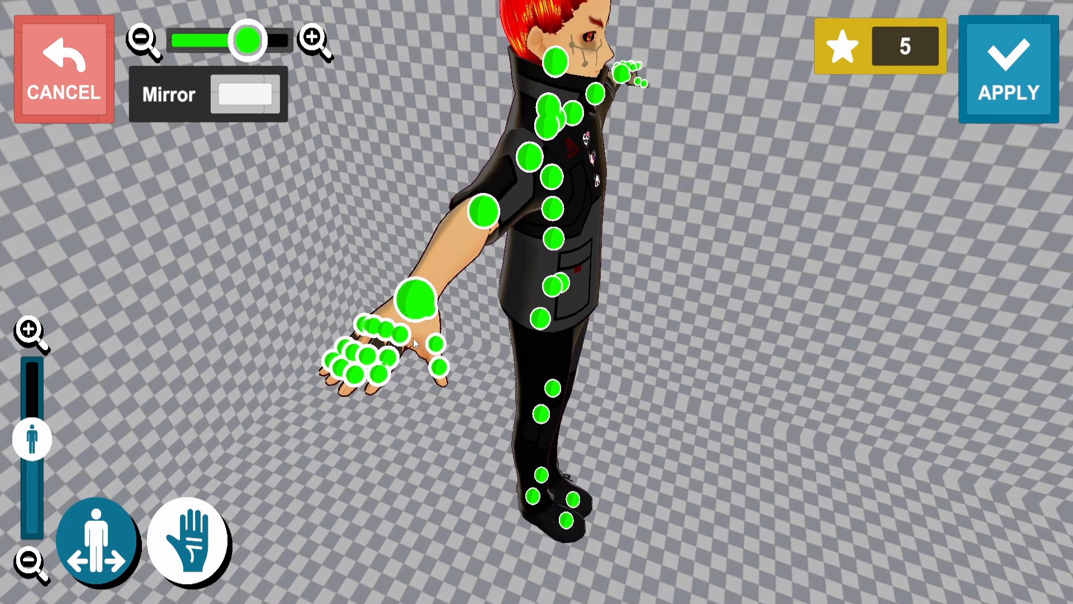
left_click(415, 303)
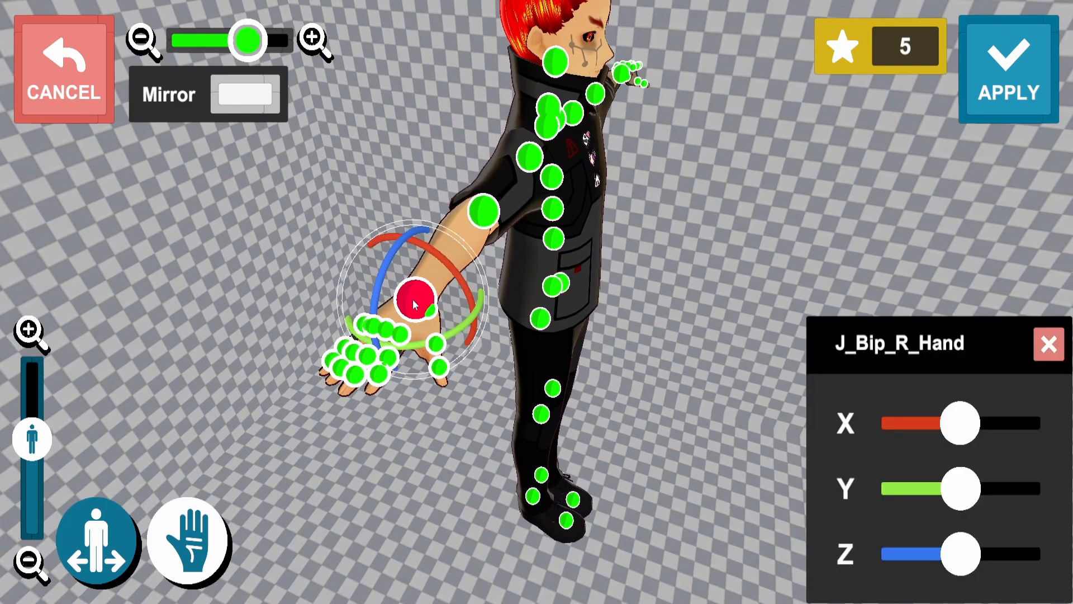
left_click(1055, 357)
left_click_drag(869, 343, 838, 343)
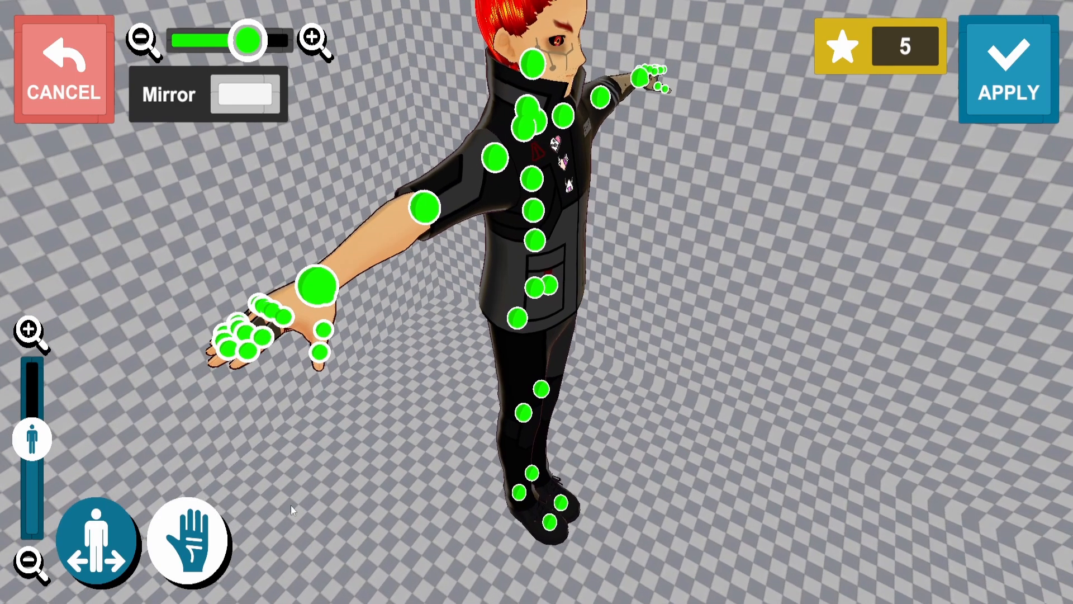
Step: Try the closed-fist preset on the right hand, look at the left-hand presets, and return the right hand to the spread-open preset
left_click(195, 550)
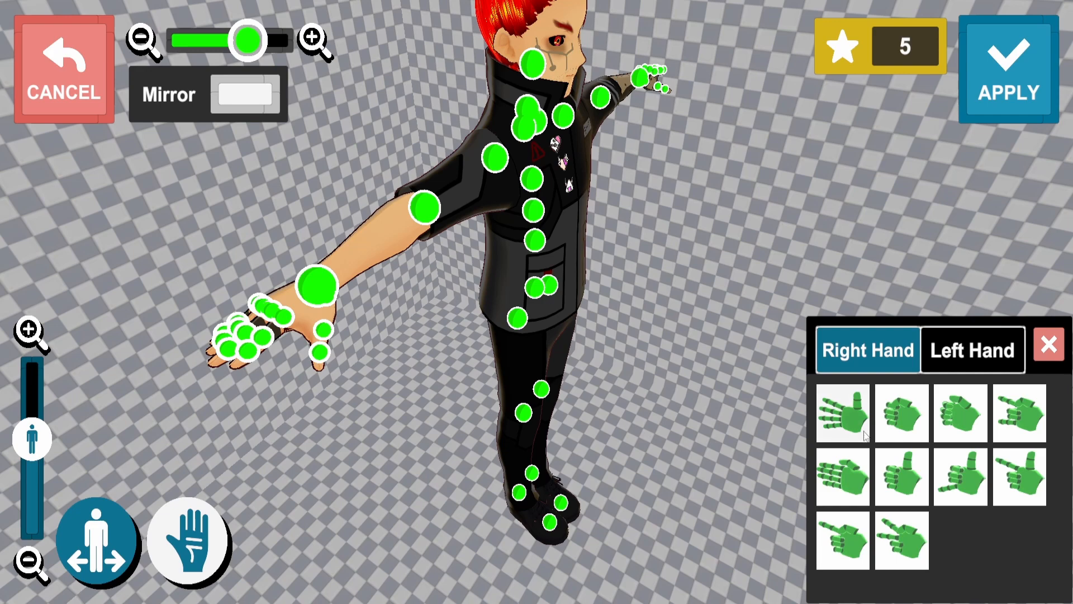
left_click(904, 426)
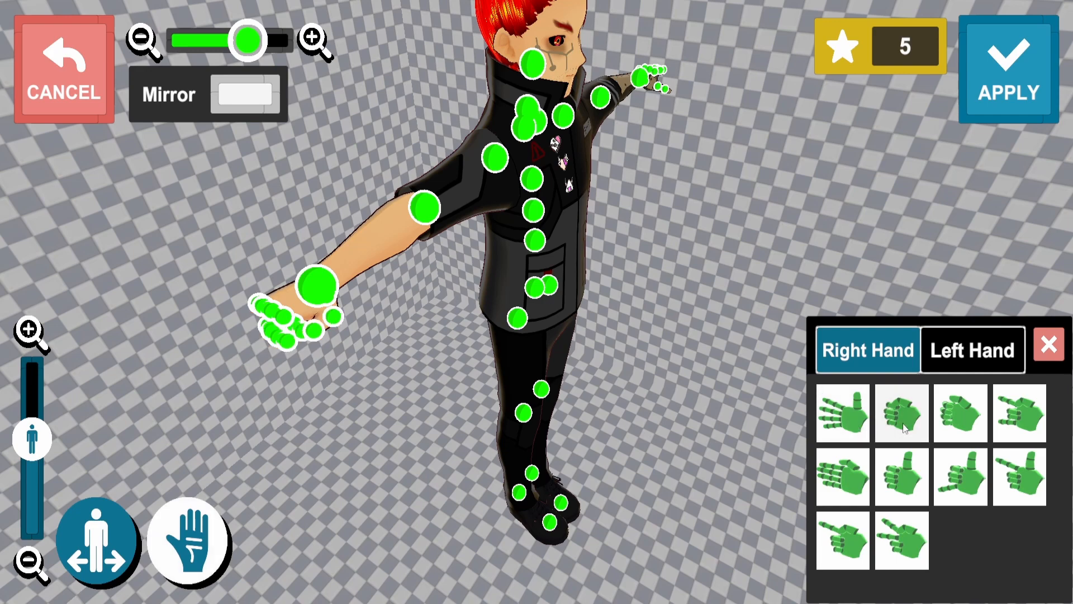
left_click(974, 367)
left_click_drag(729, 329, 683, 338)
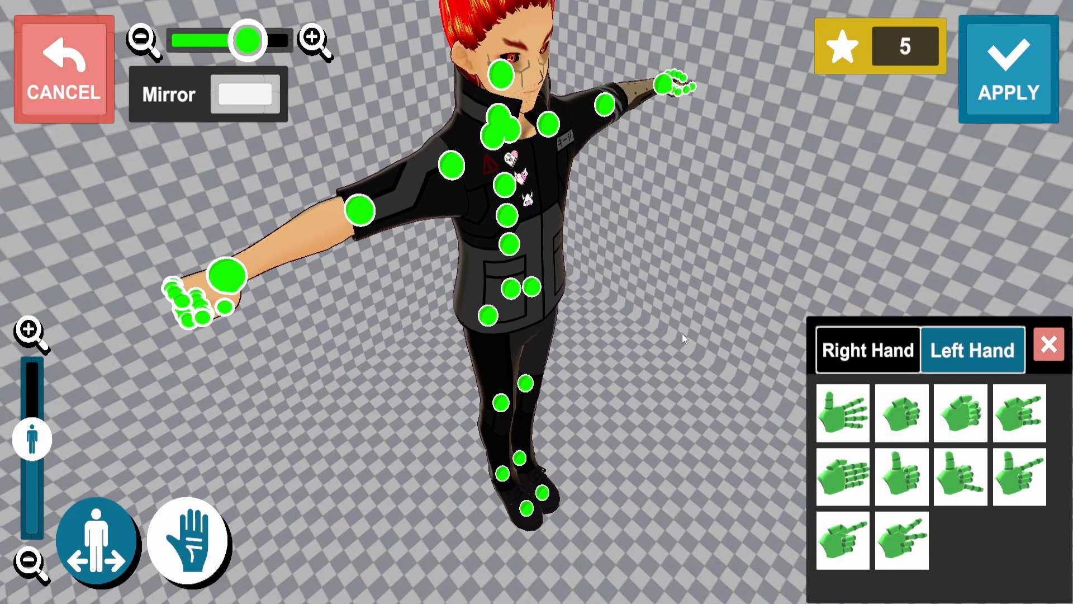
left_click(857, 366)
left_click(849, 416)
left_click_drag(704, 405, 788, 407)
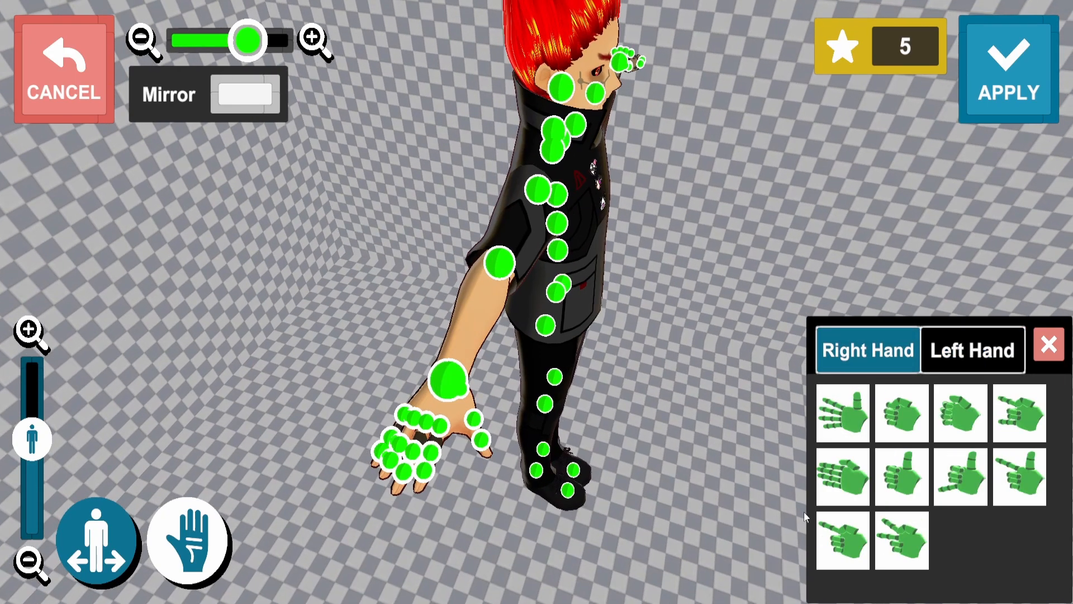
Step: Apply the pointing-index-finger preset to the right hand, close the hand presets, and view the result
left_click(837, 539)
left_click_drag(654, 458, 613, 414)
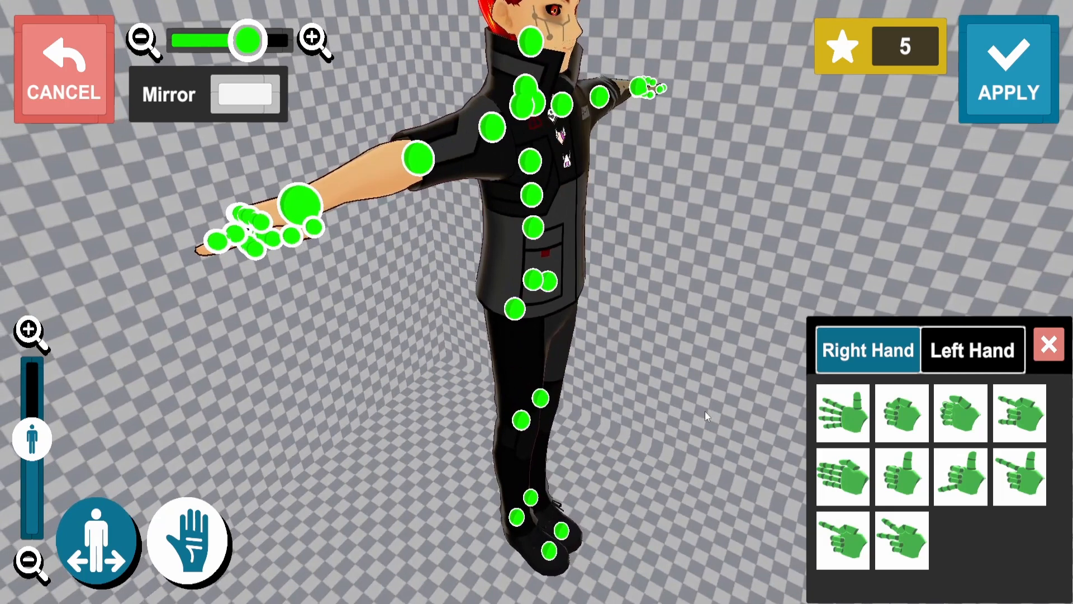
left_click(1048, 345)
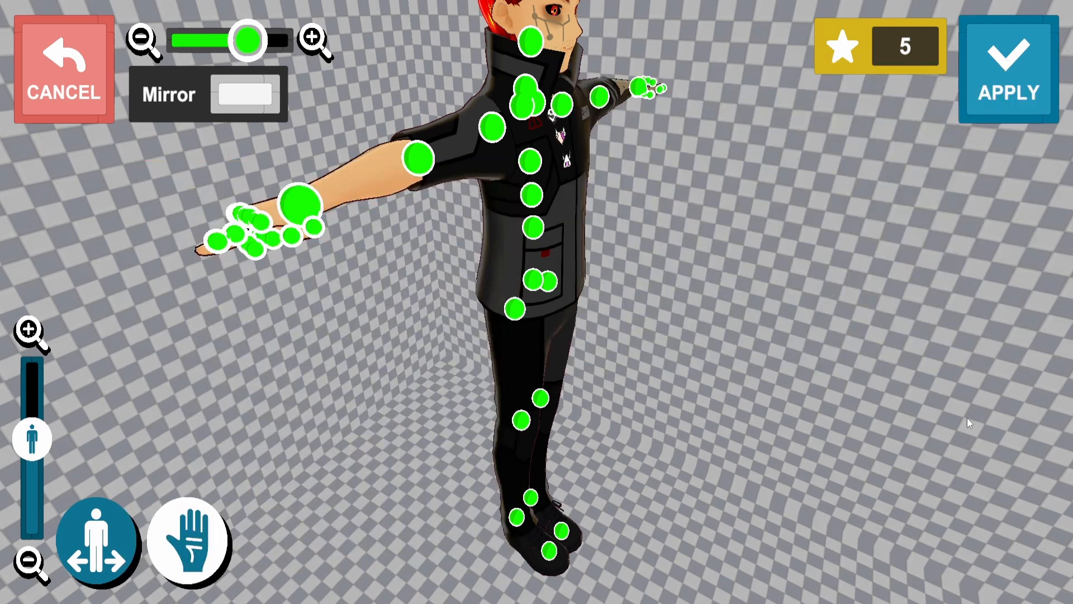
left_click_drag(922, 409, 934, 418)
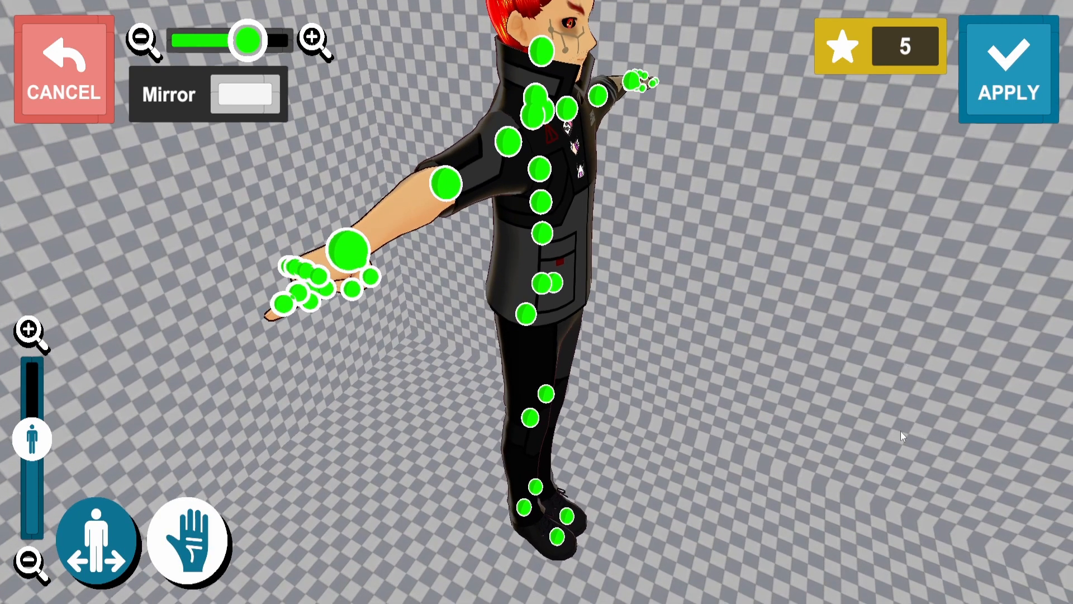
left_click_drag(803, 361, 754, 364)
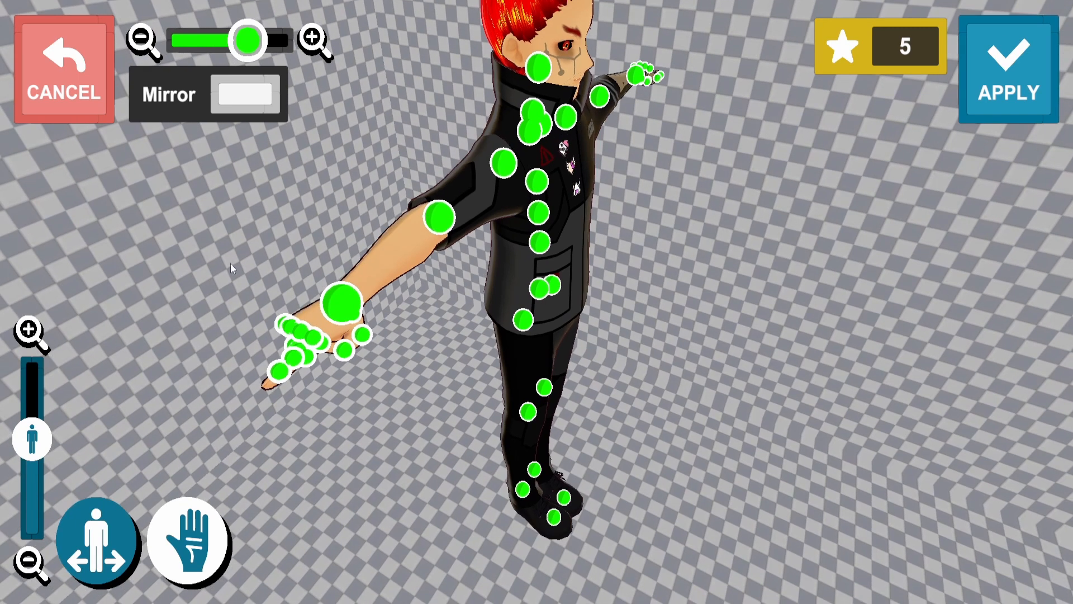
Step: Reopen the hand presets, set the right hand to spread open, and change it to the loosely curled preset
left_click(195, 561)
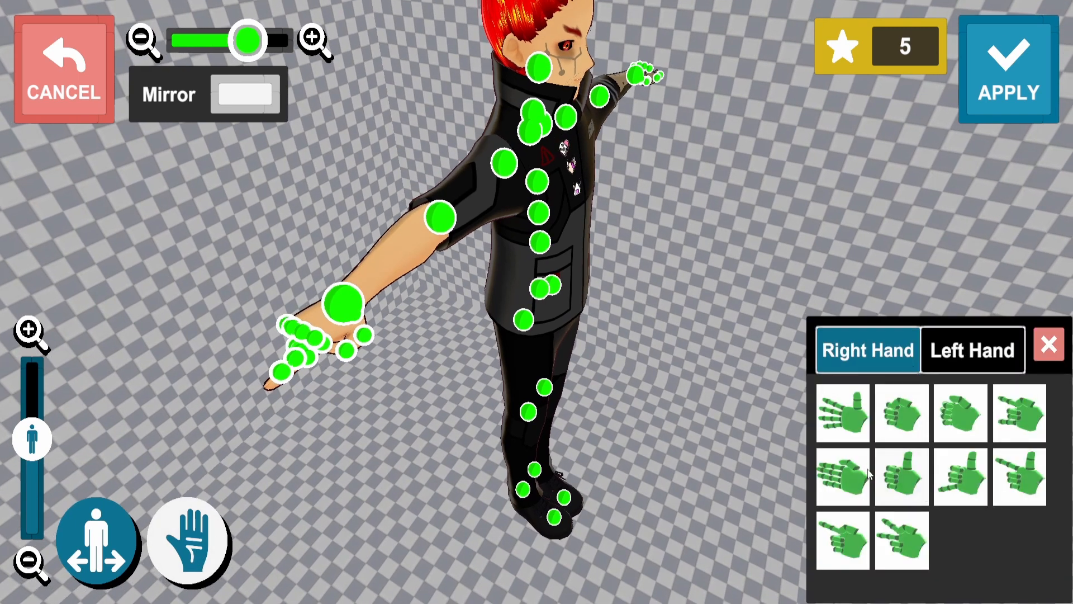
left_click(843, 417)
left_click_drag(640, 464, 682, 492)
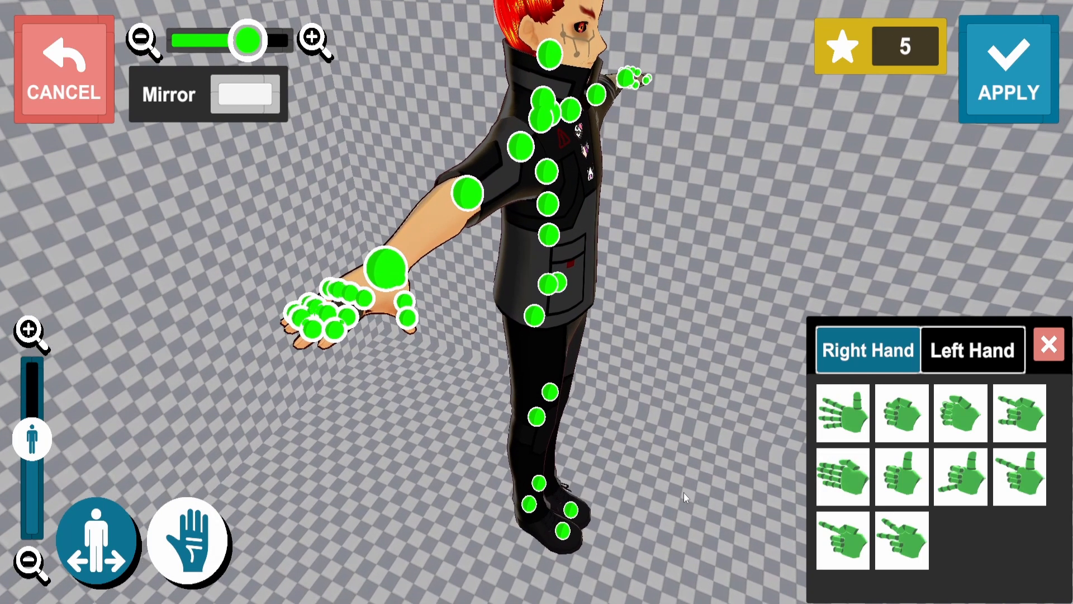
left_click(982, 418)
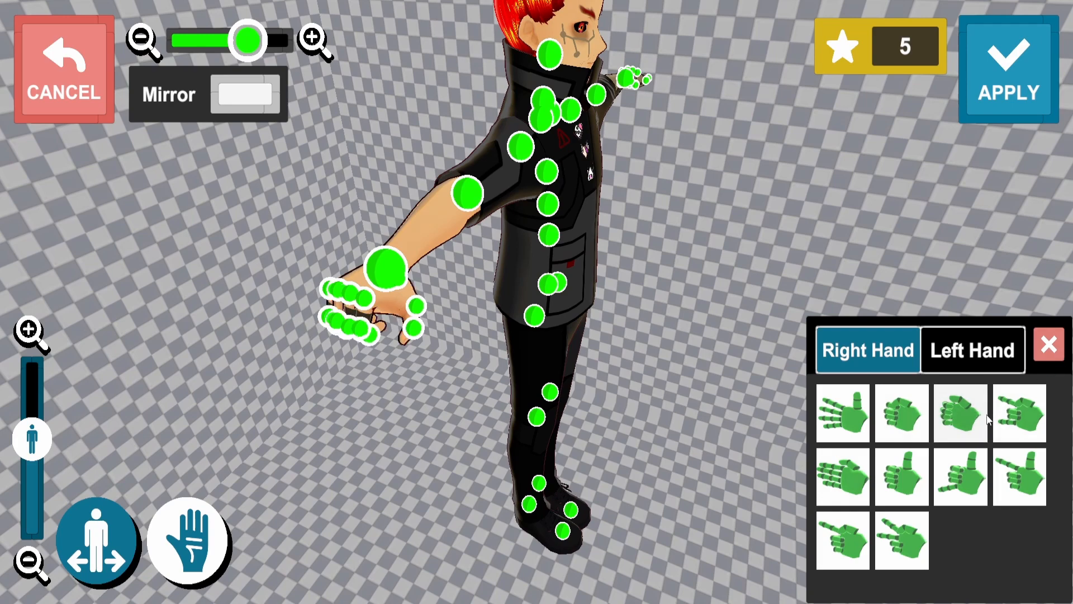
left_click(1049, 345)
left_click_drag(719, 402, 746, 383)
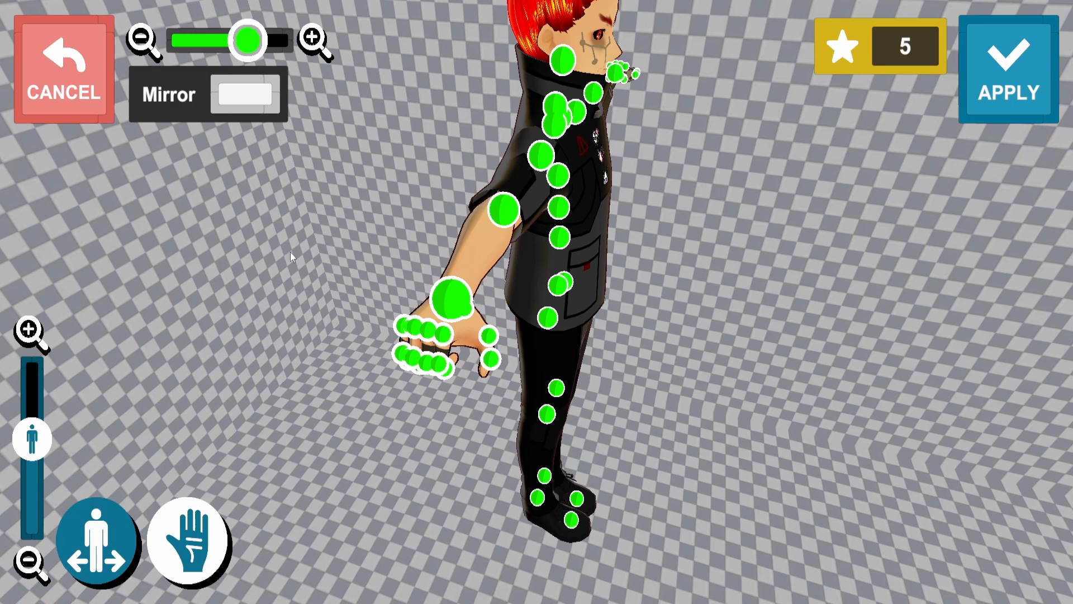
Step: Enable Mirror and rotate the right lower-arm joint so both forearms bend forward and raise upright beside the head
left_click_drag(284, 270, 303, 176)
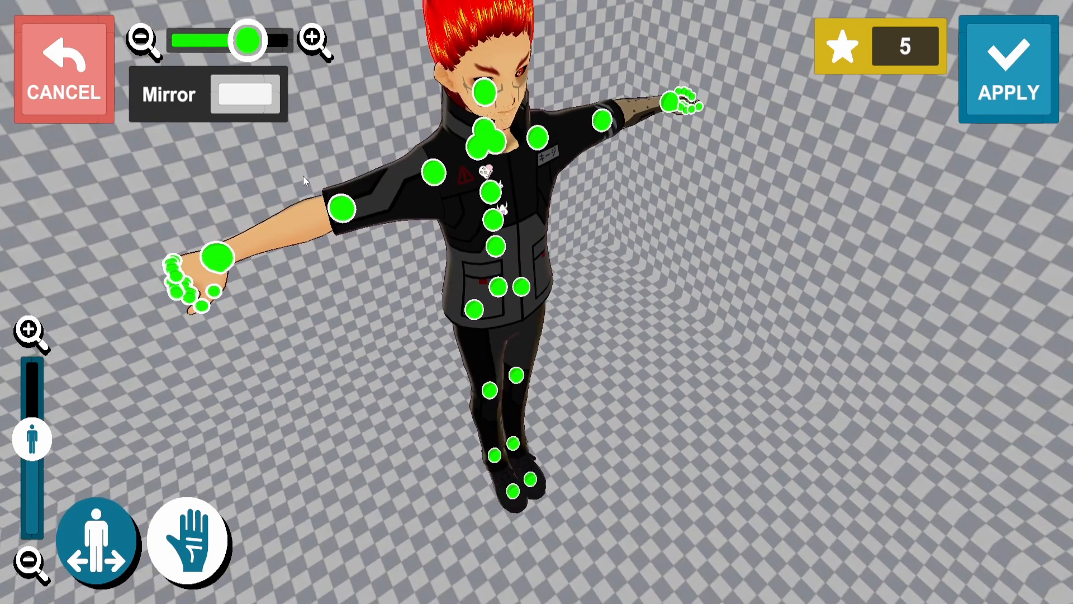
left_click(245, 99)
left_click_drag(326, 209, 298, 196)
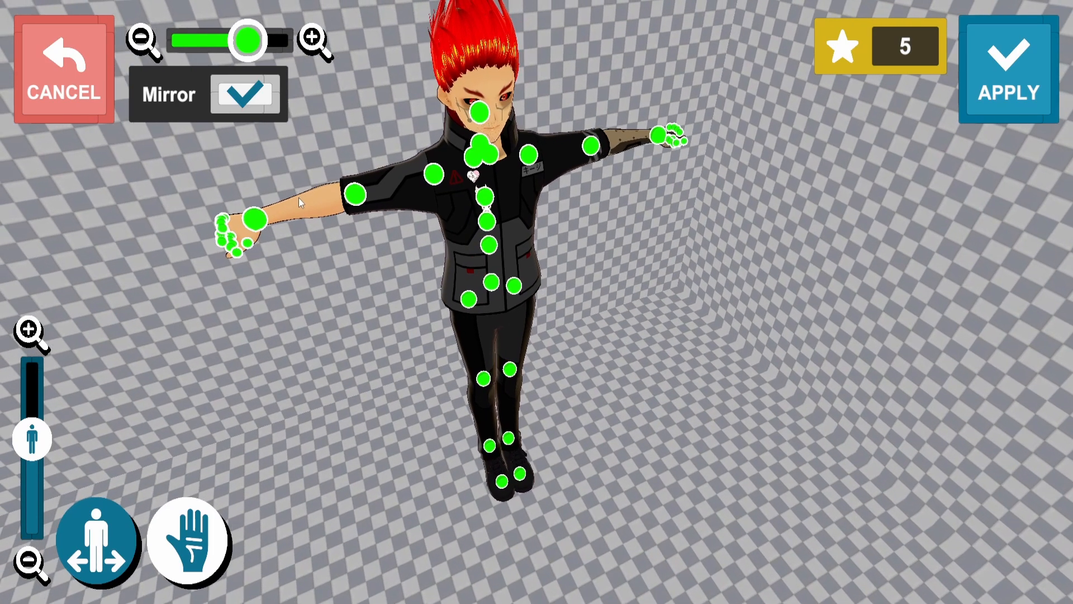
left_click(356, 196)
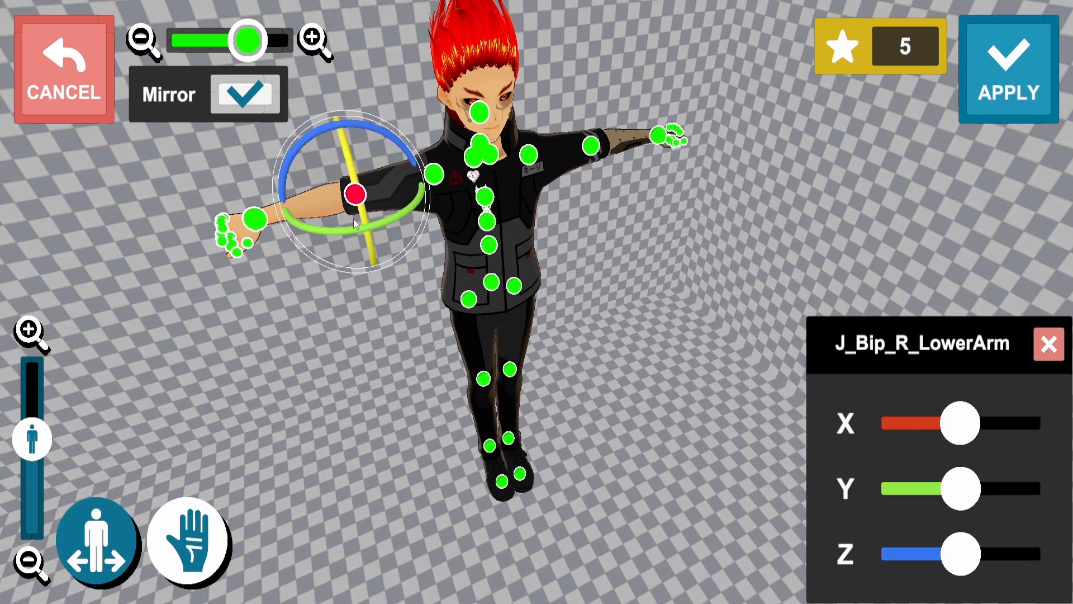
left_click_drag(343, 231, 435, 220)
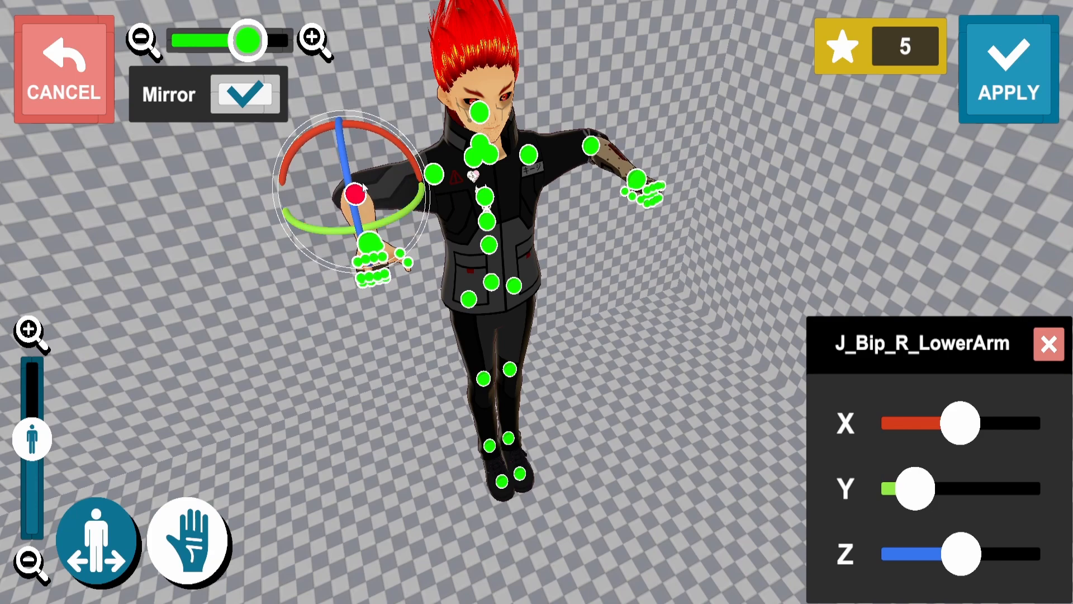
right_click_drag(349, 185, 409, 170)
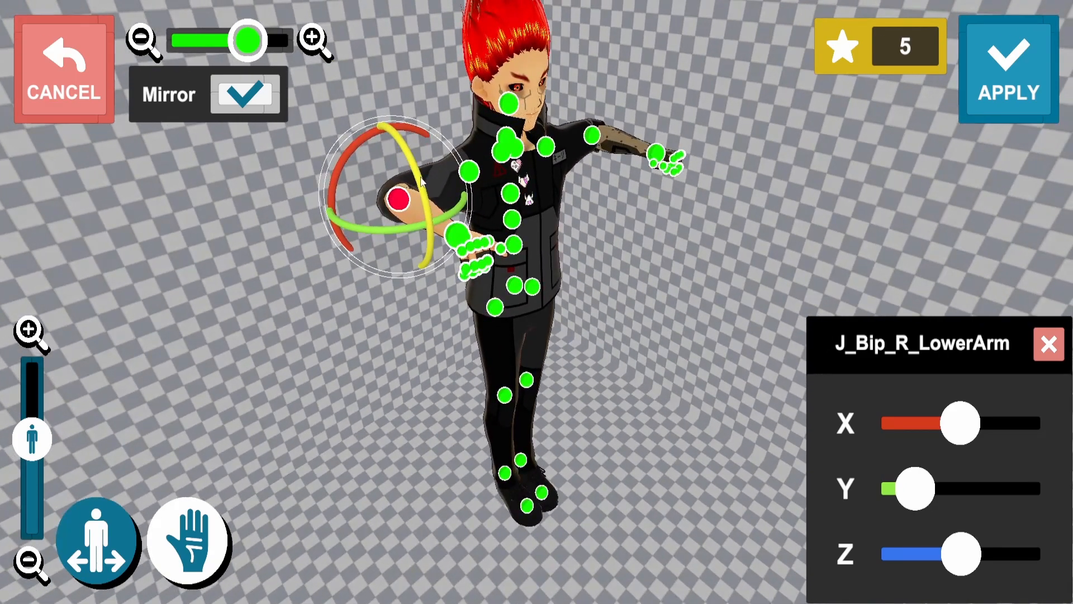
left_click_drag(421, 178, 366, 70)
right_click_drag(679, 226, 855, 246)
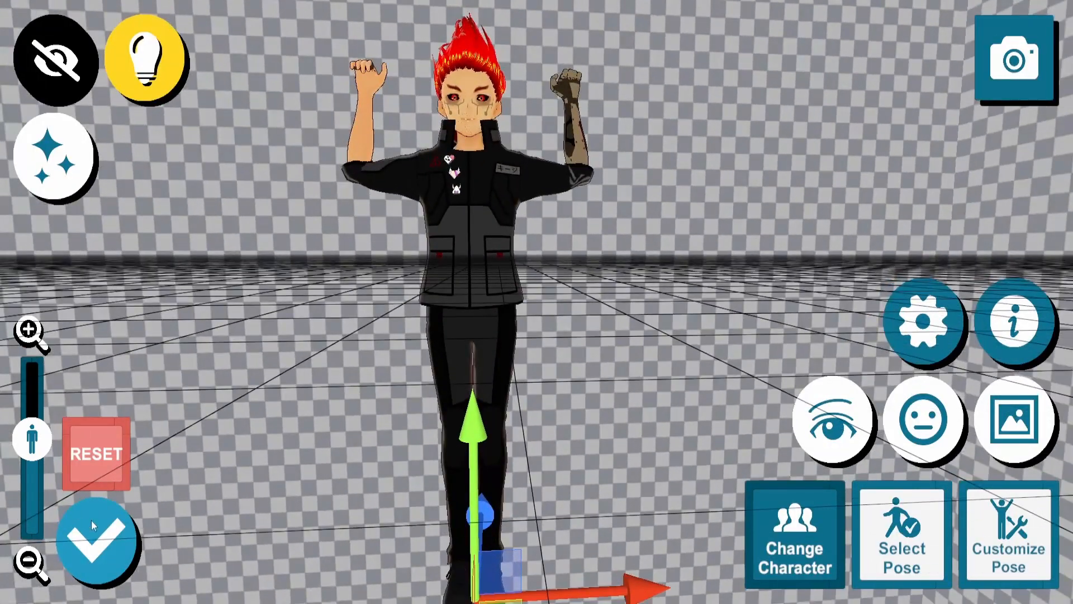
Step: Finish repositioning the character, reopen pose customization, shrink the joint markers, and view the right hand up close
left_click(93, 524)
left_click(1009, 533)
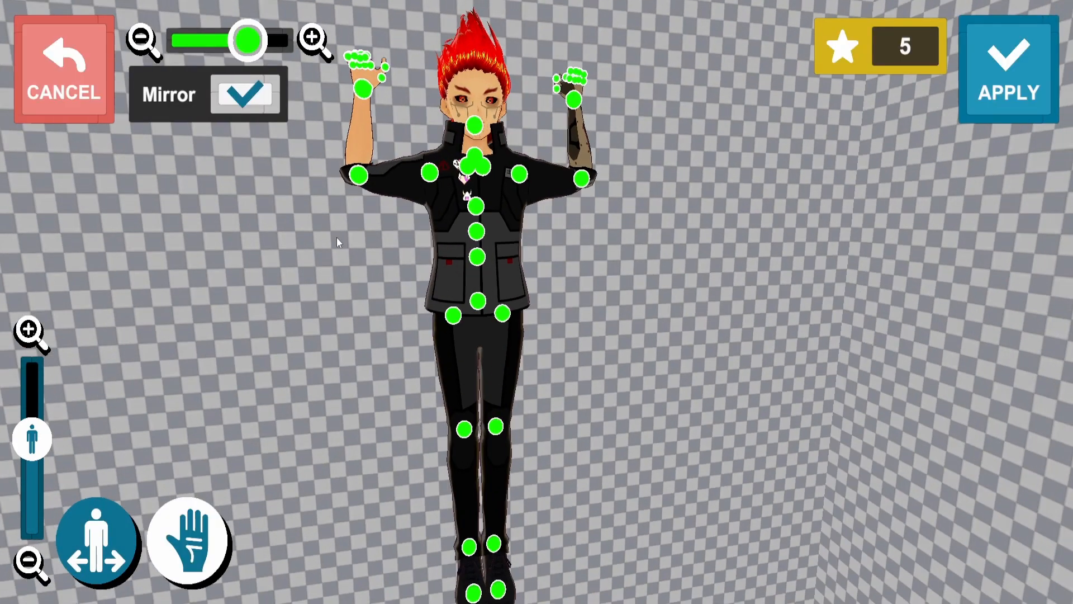
right_click_drag(336, 237, 330, 197)
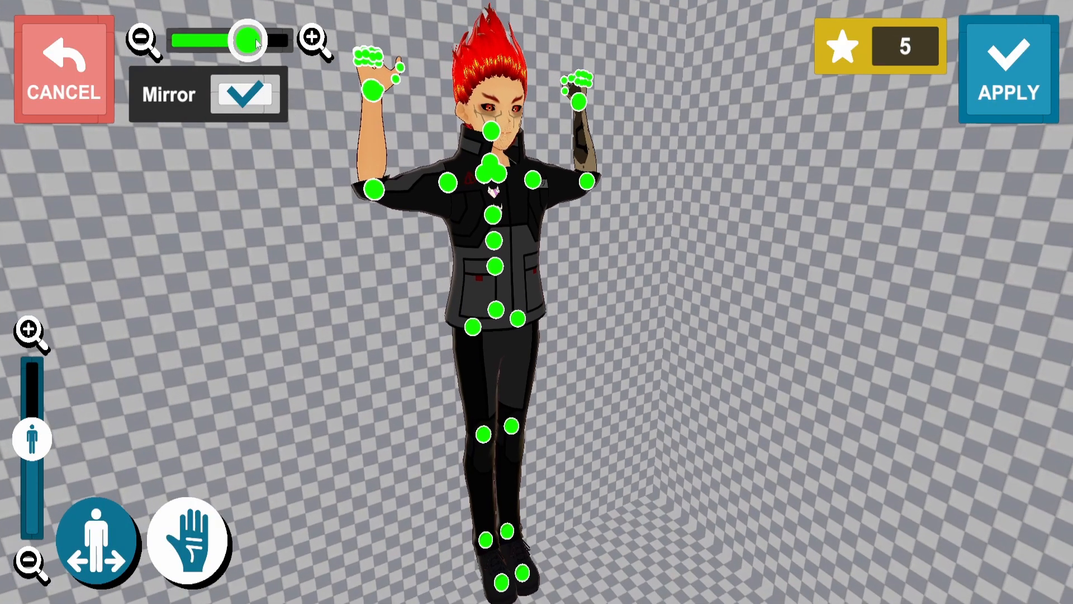
left_click_drag(256, 39, 193, 89)
right_click_drag(335, 235, 480, 287)
scroll(374, 282, "up", 6)
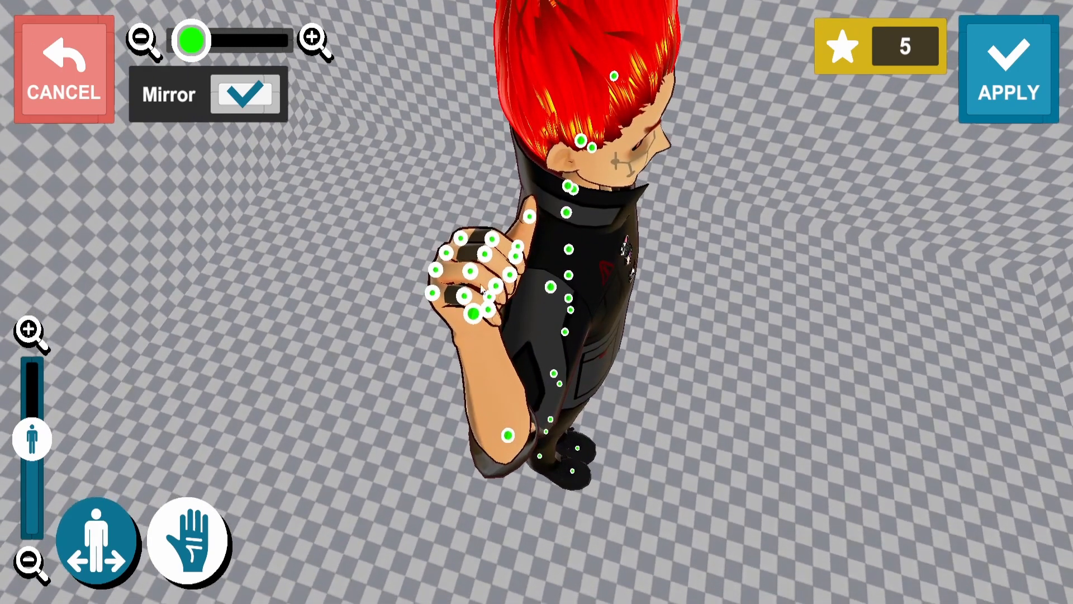
Step: Select the right lower-arm joint, enlarge the joint markers, and select the left lower-arm joint
right_click_drag(431, 325, 357, 227)
left_click(316, 319)
scroll(370, 182, "down", 3)
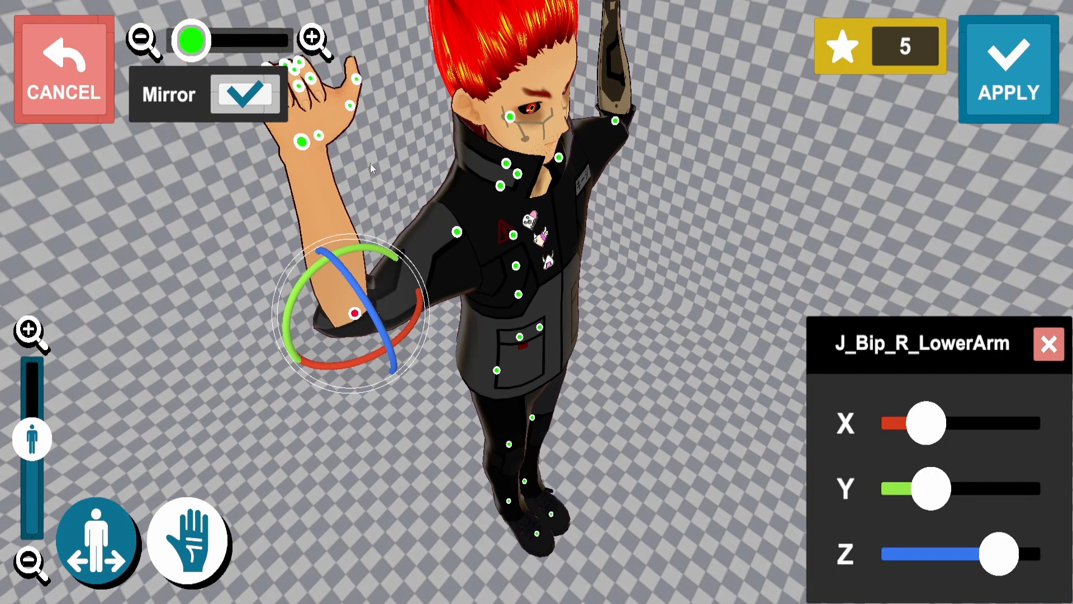
mouse_move(199, 47)
left_mouse_down()
mouse_move(288, 67)
mouse_move(201, 78)
mouse_move(268, 89)
mouse_move(212, 108)
mouse_move(330, 130)
left_mouse_up()
left_click_drag(450, 210, 373, 150)
left_click_drag(614, 245, 573, 250)
left_click(596, 163)
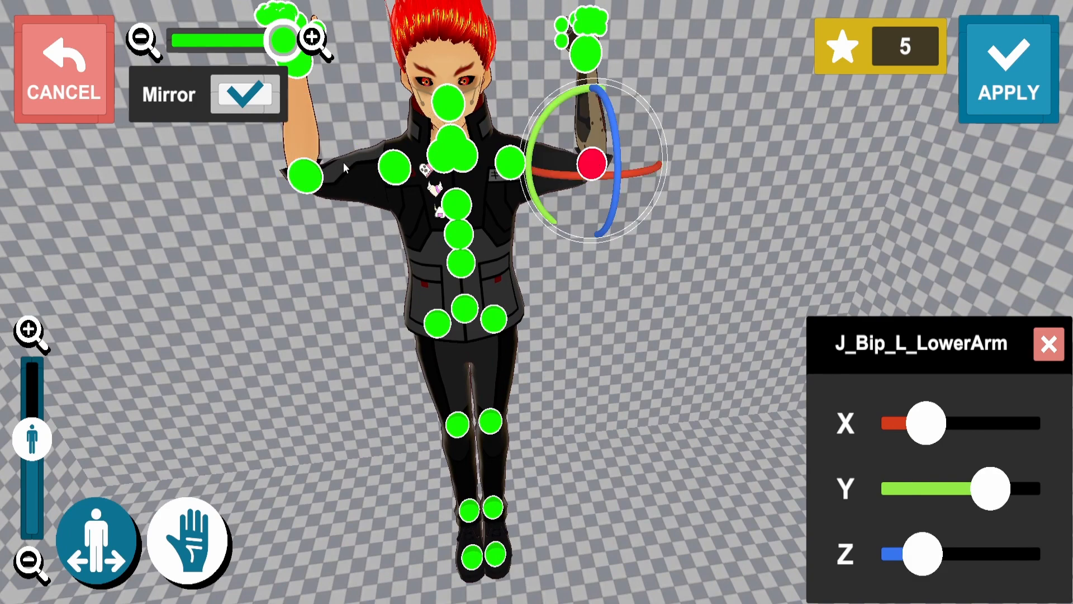
Step: Shrink the joint markers again and apply the customized pose
left_click_drag(268, 252, 334, 239)
left_click_drag(282, 42, 175, 52)
left_click(1000, 72)
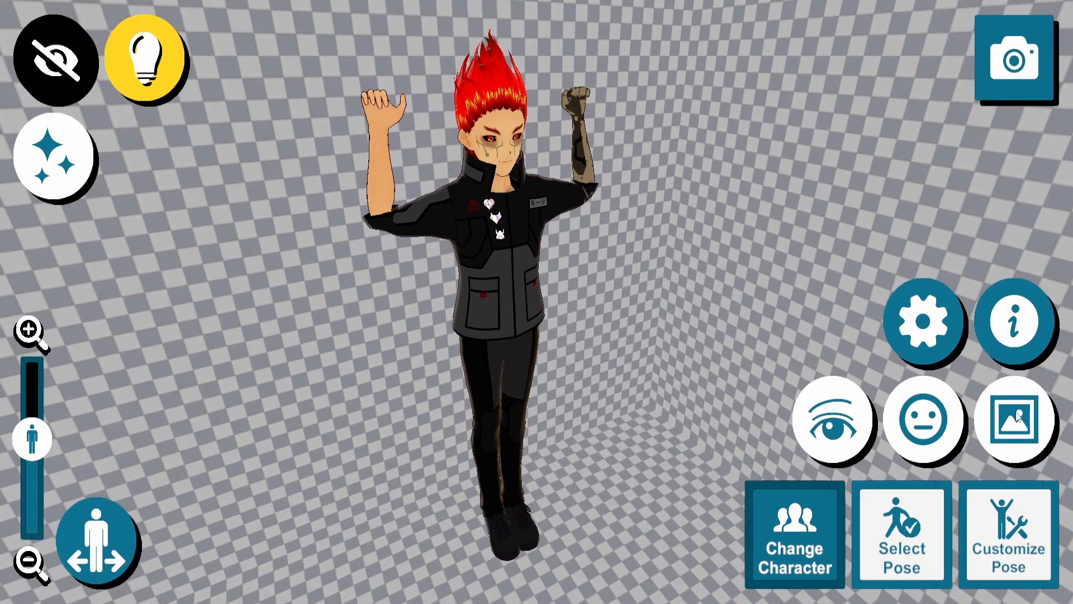
Step: Try the red, green, and white backgrounds, and load a purple-and-pink abstract photo from an image file as the background
left_click(1016, 417)
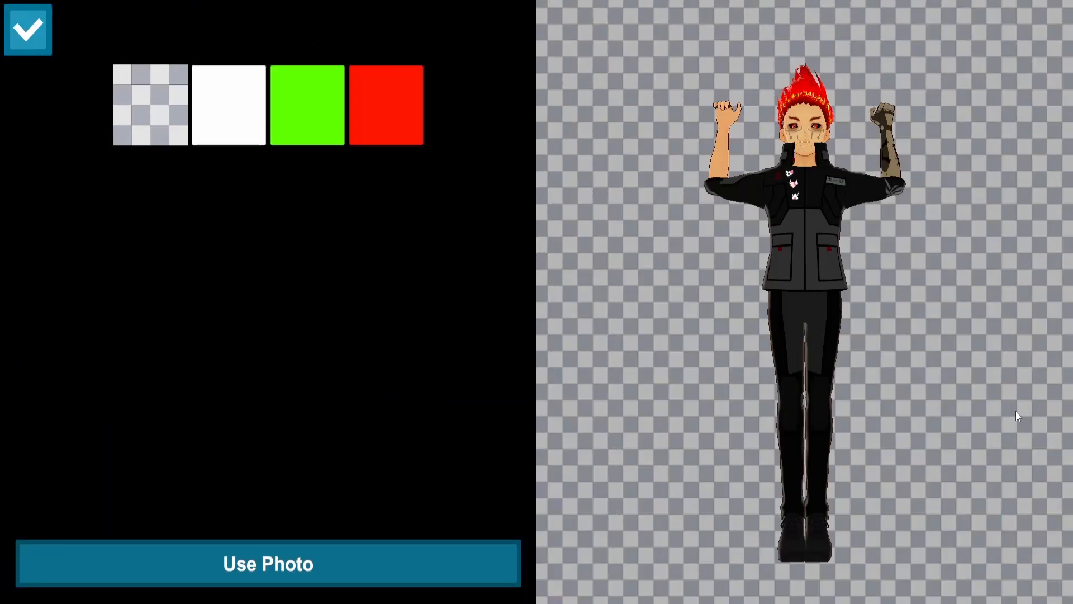
left_click(350, 106)
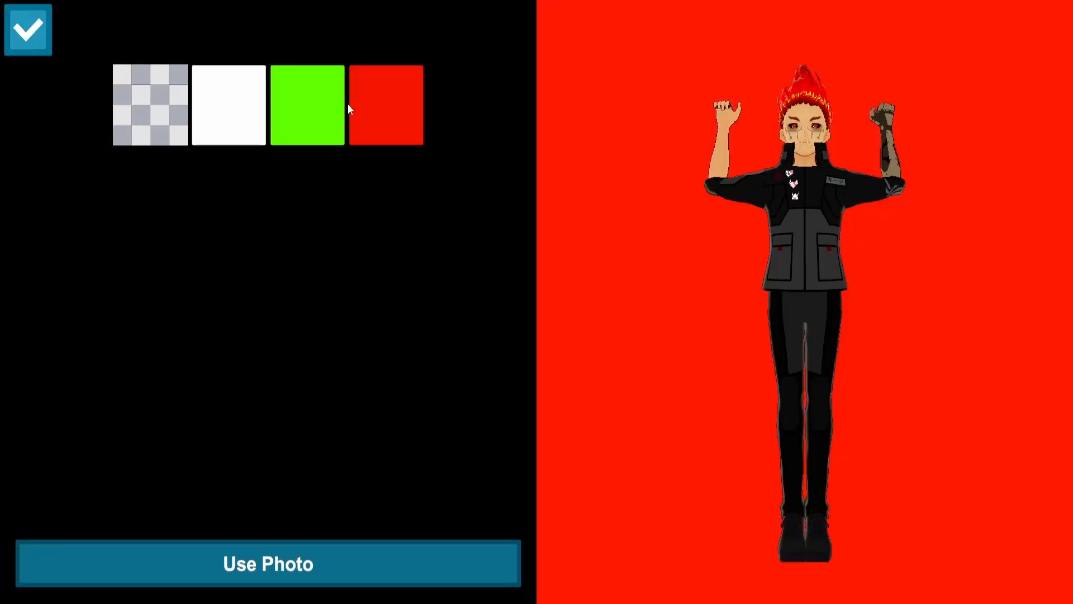
left_click(305, 106)
left_click(215, 112)
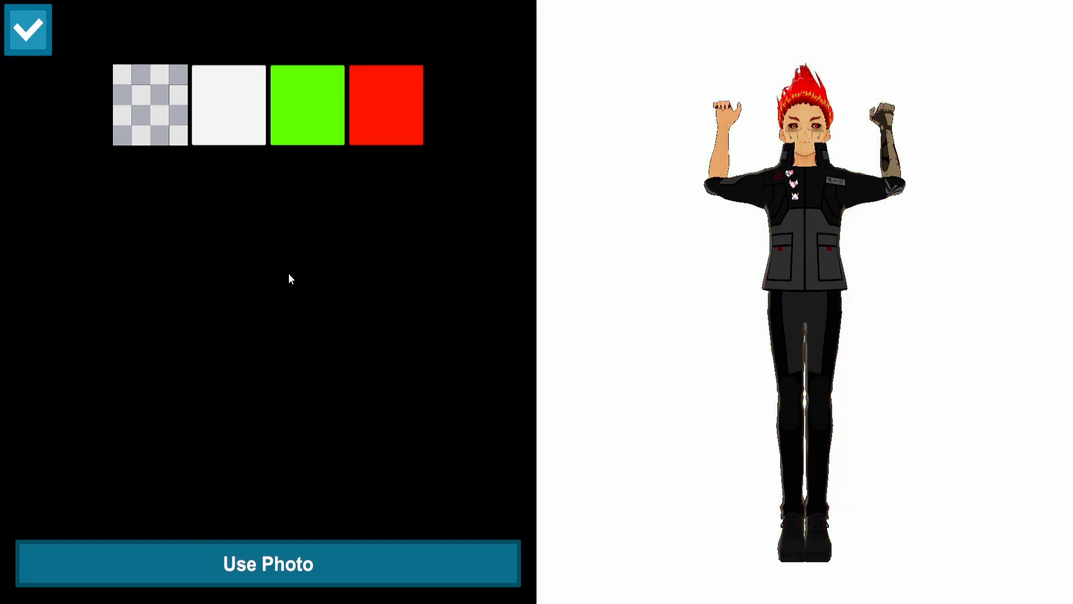
left_click(319, 575)
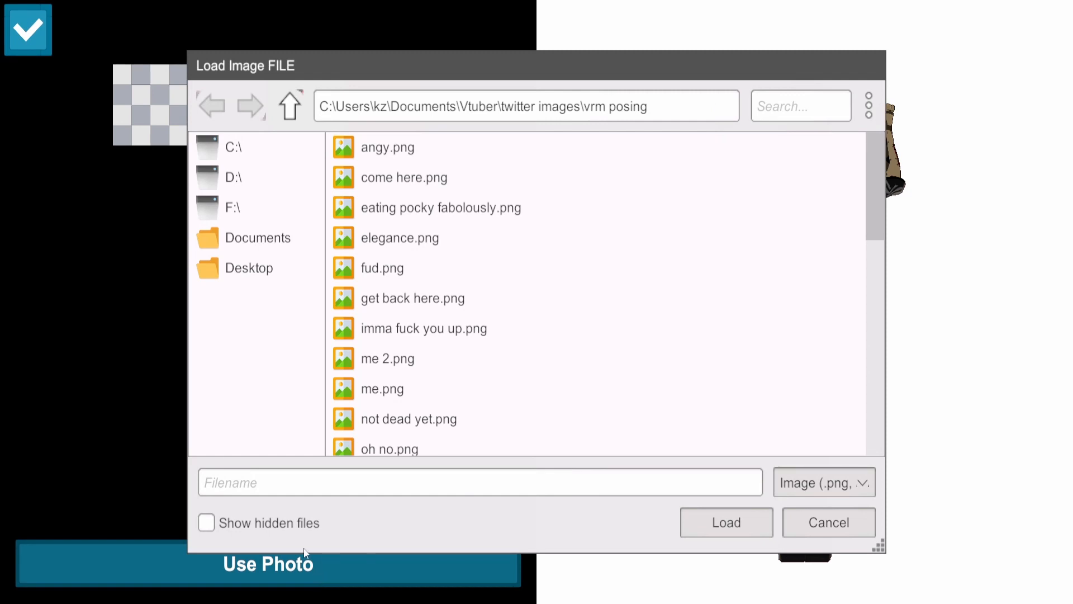
double_click(431, 389)
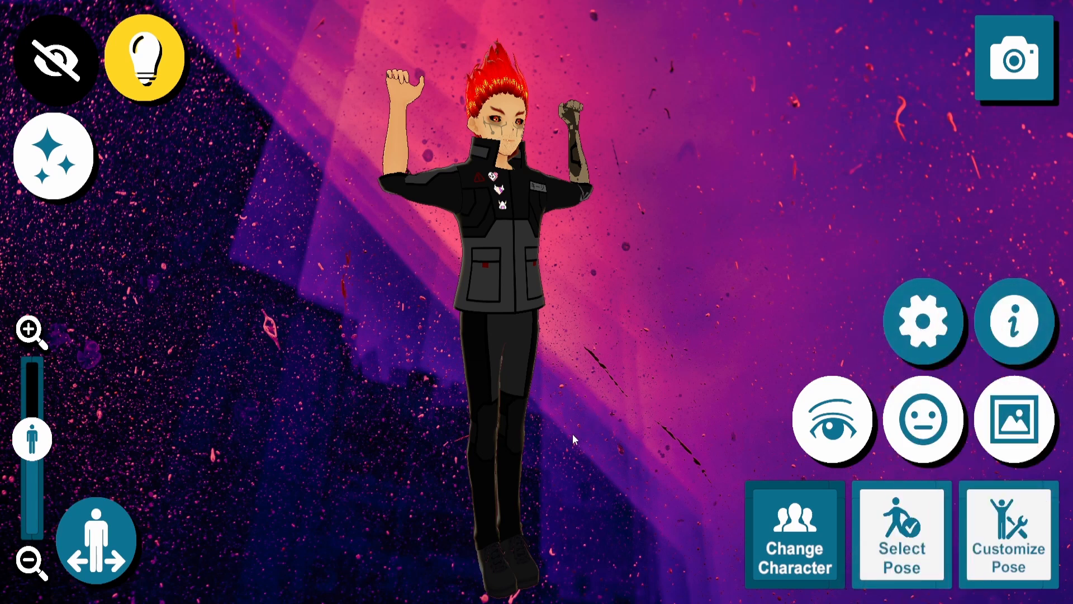
Step: Turn on character positioning and examine the character against the new background from several distances and angles
left_click(118, 534)
mouse_move(377, 508)
left_mouse_down()
mouse_move(439, 396)
mouse_move(414, 462)
mouse_move(444, 426)
mouse_move(361, 489)
mouse_move(384, 491)
left_mouse_up()
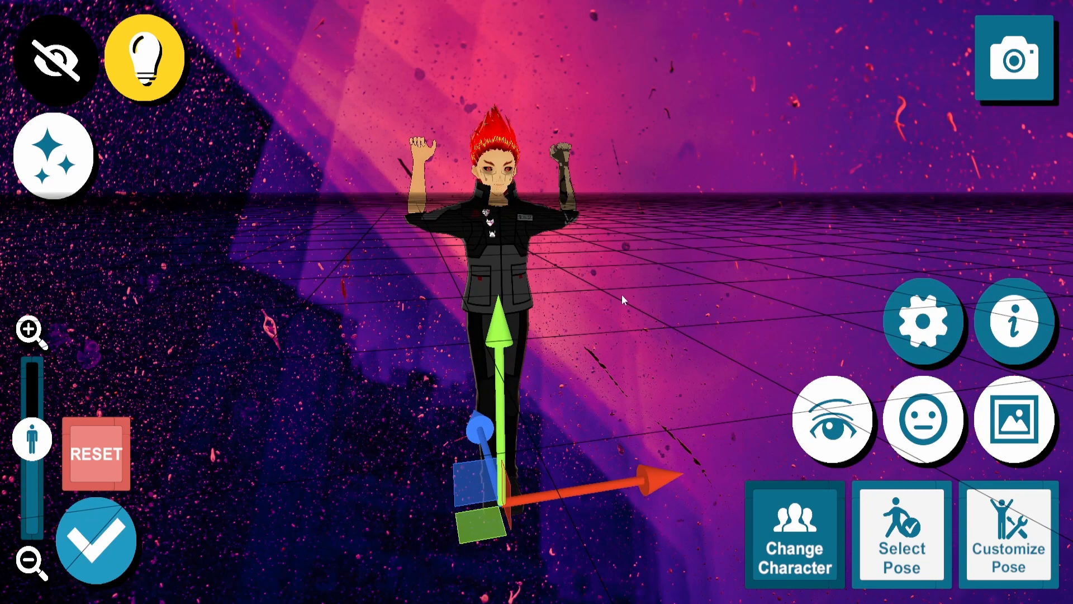
scroll(621, 294, "up", 10)
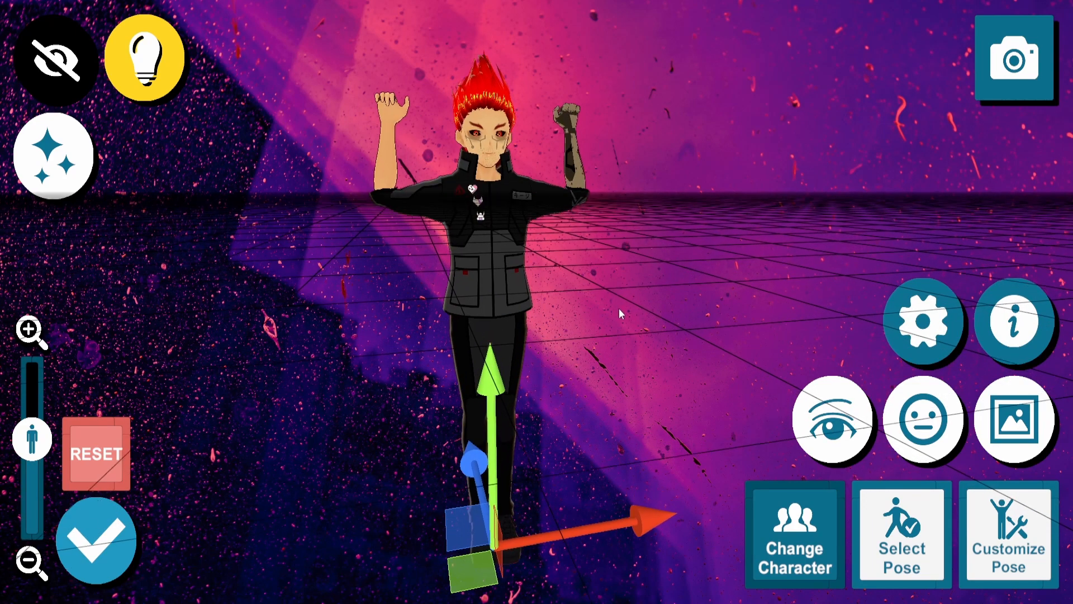
scroll(615, 315, "down", 5)
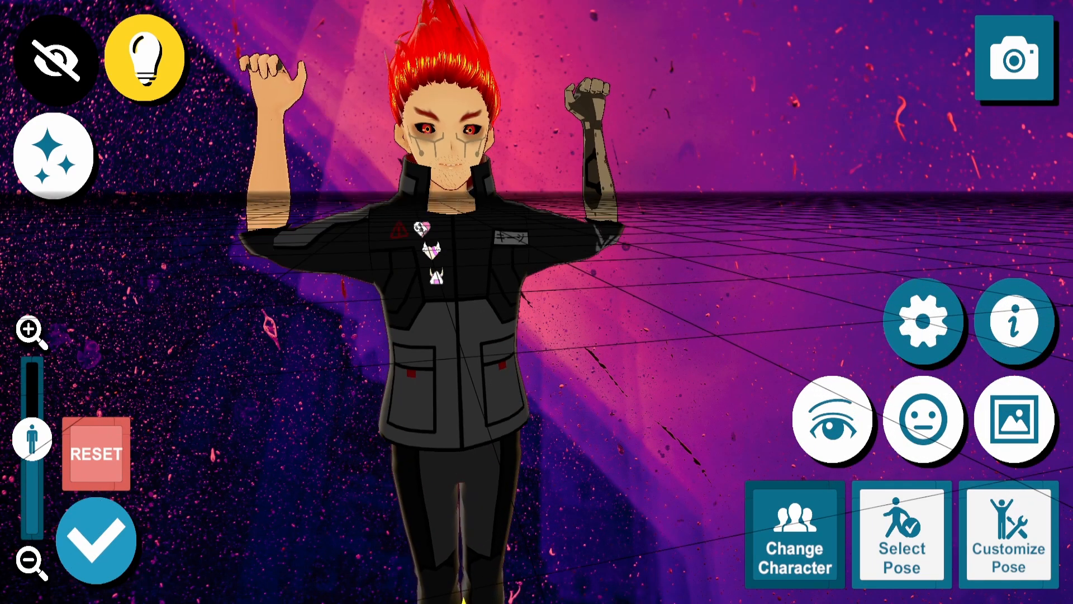
scroll(618, 315, "up", 2)
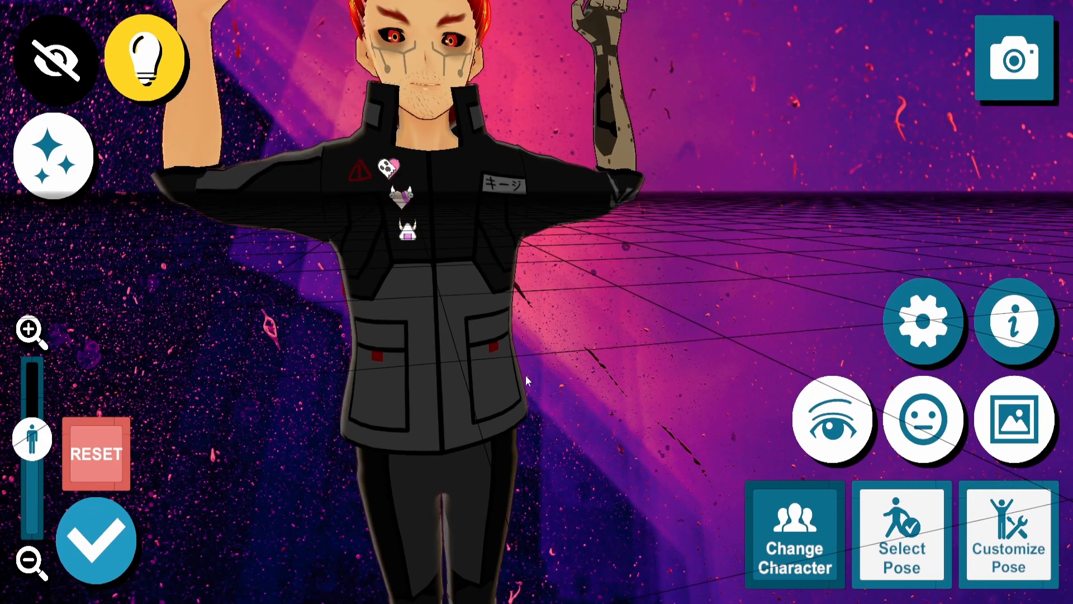
scroll(510, 414, "down", 4)
left_click_drag(496, 374, 605, 523)
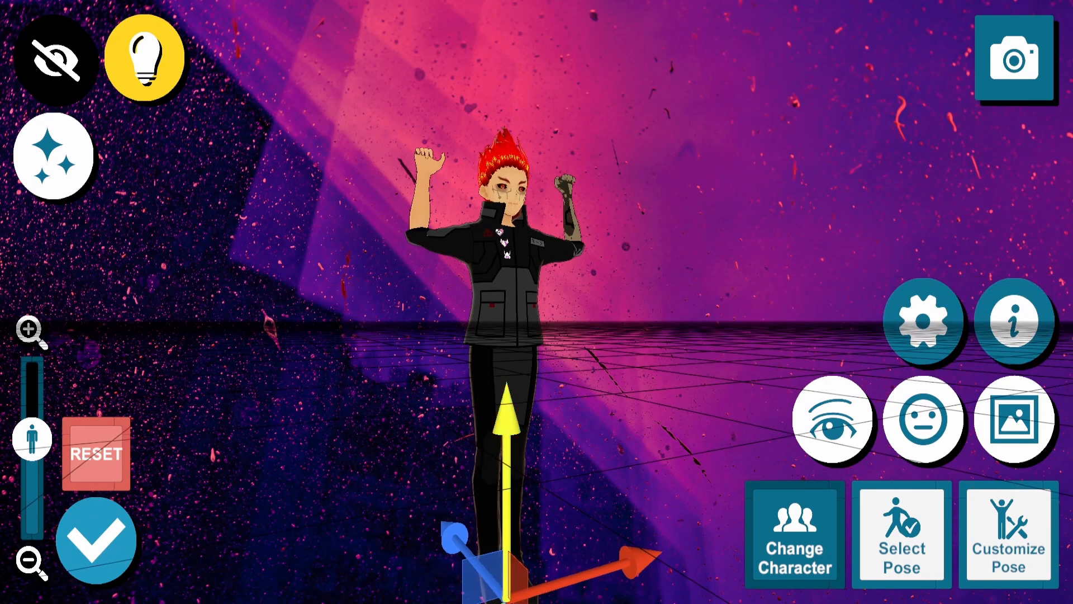
scroll(558, 354, "up", 3)
scroll(558, 360, "down", 4)
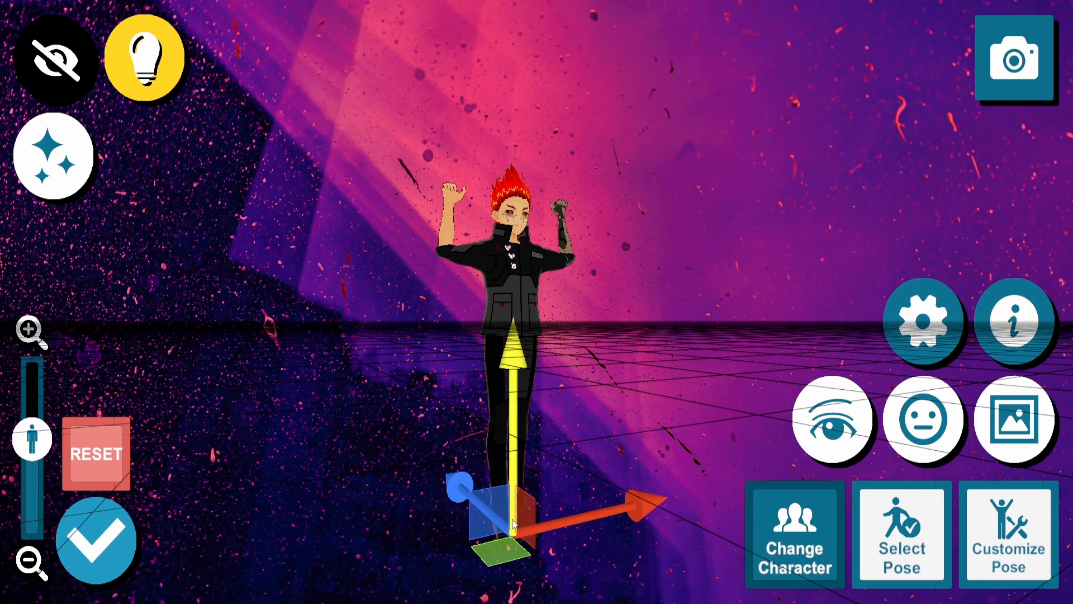
mouse_move(598, 405)
left_mouse_down()
mouse_move(579, 429)
mouse_move(586, 423)
left_mouse_up()
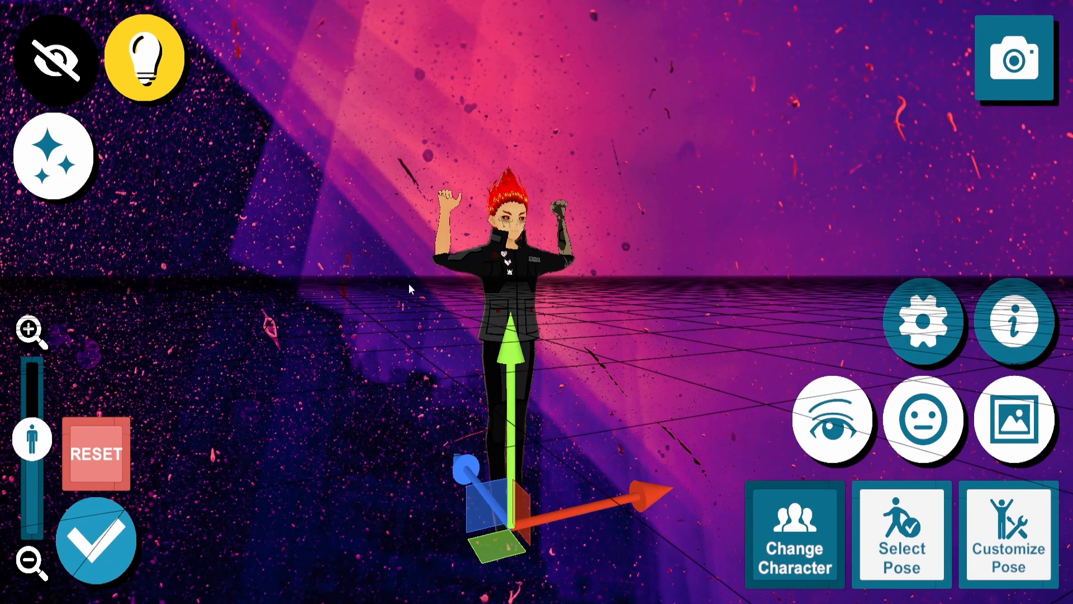
scroll(543, 337, "up", 6)
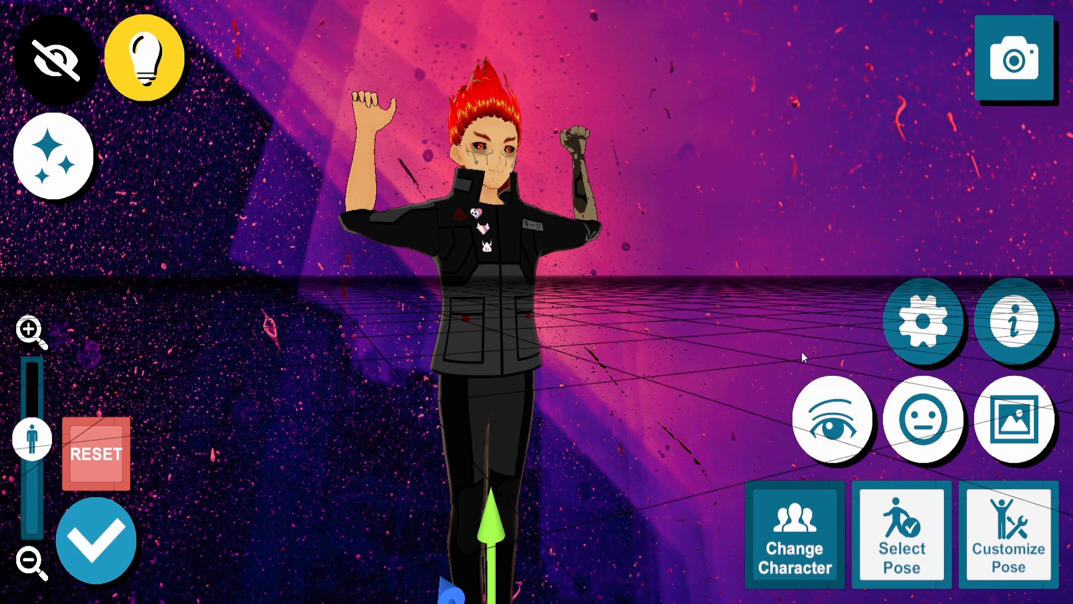
Step: Open the pose library, look through the standing poses, and close it without choosing a pose
left_click(919, 545)
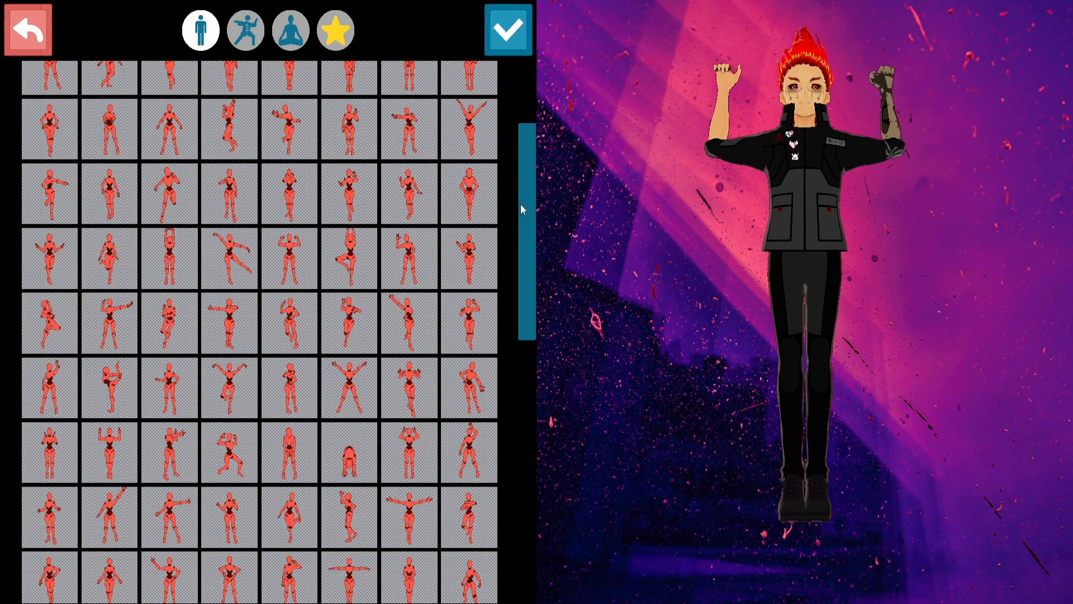
left_click_drag(521, 203, 520, 101)
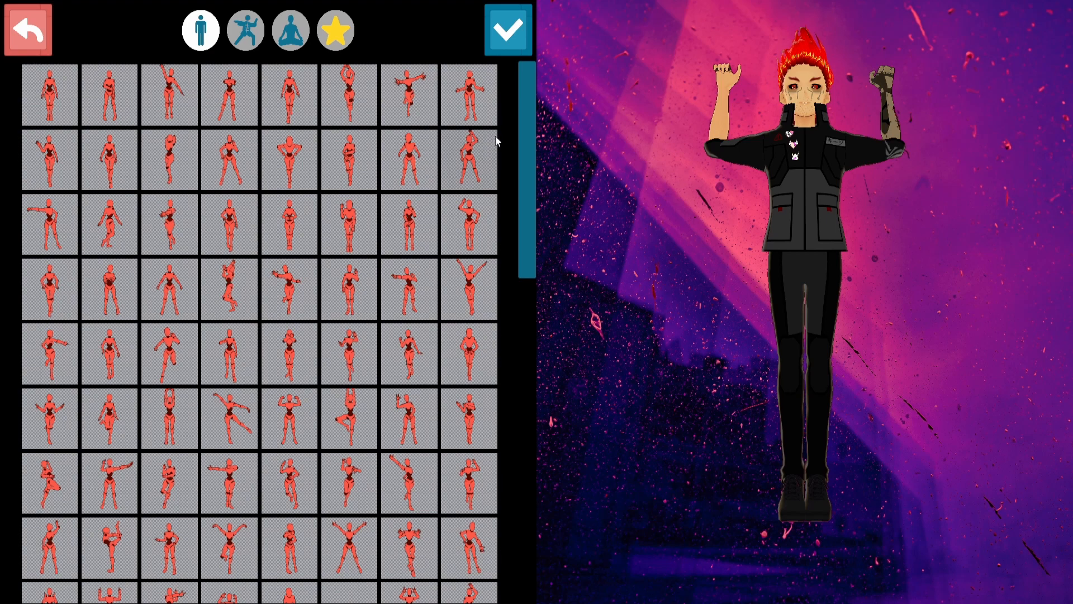
scroll(497, 141, "down", 5)
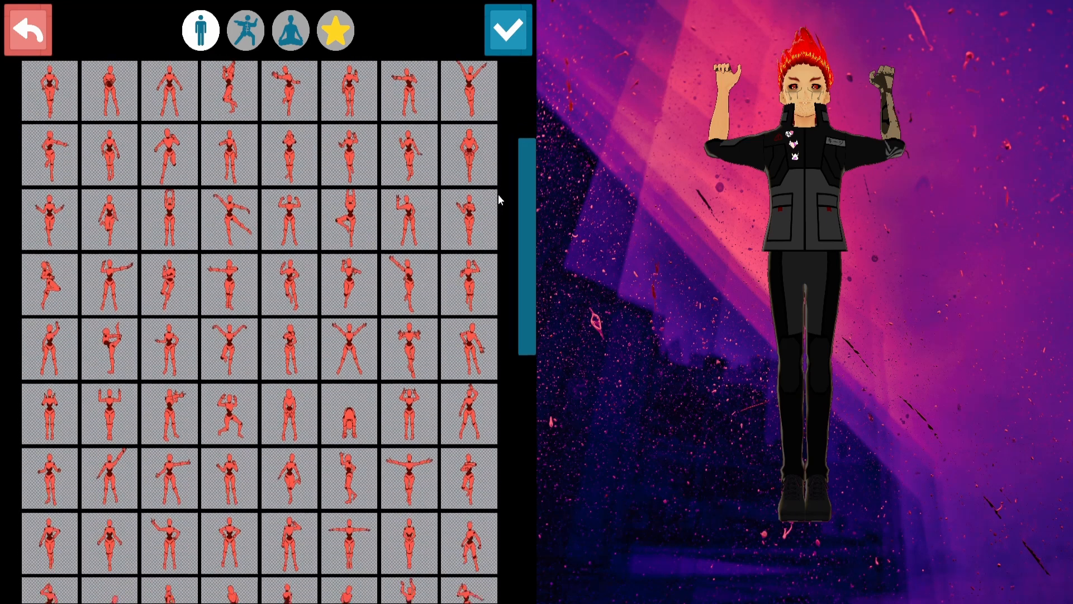
scroll(498, 200, "down", 5)
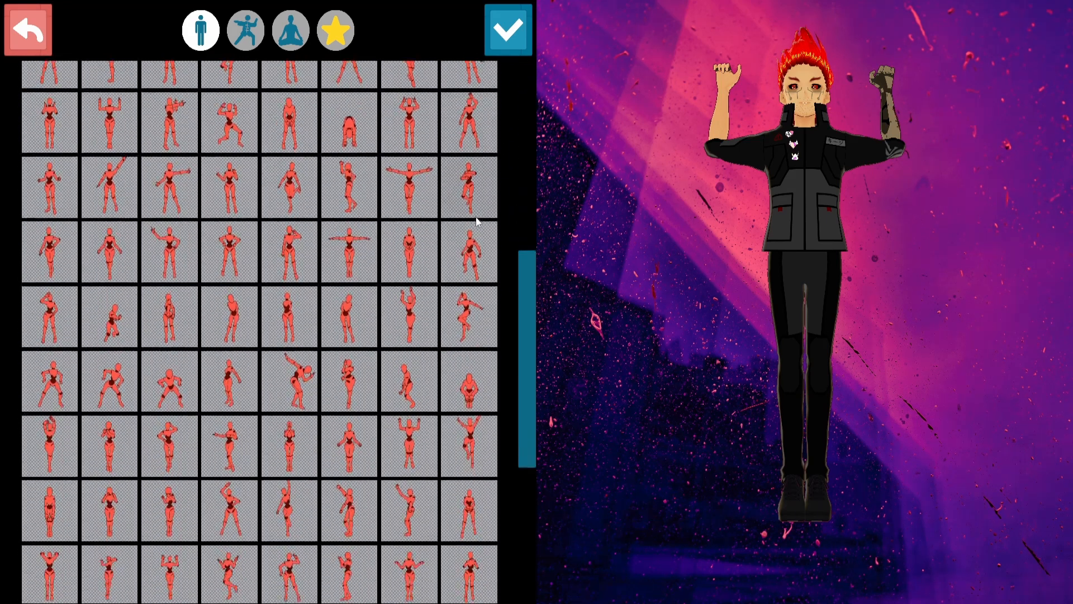
scroll(479, 217, "down", 2)
left_click(508, 29)
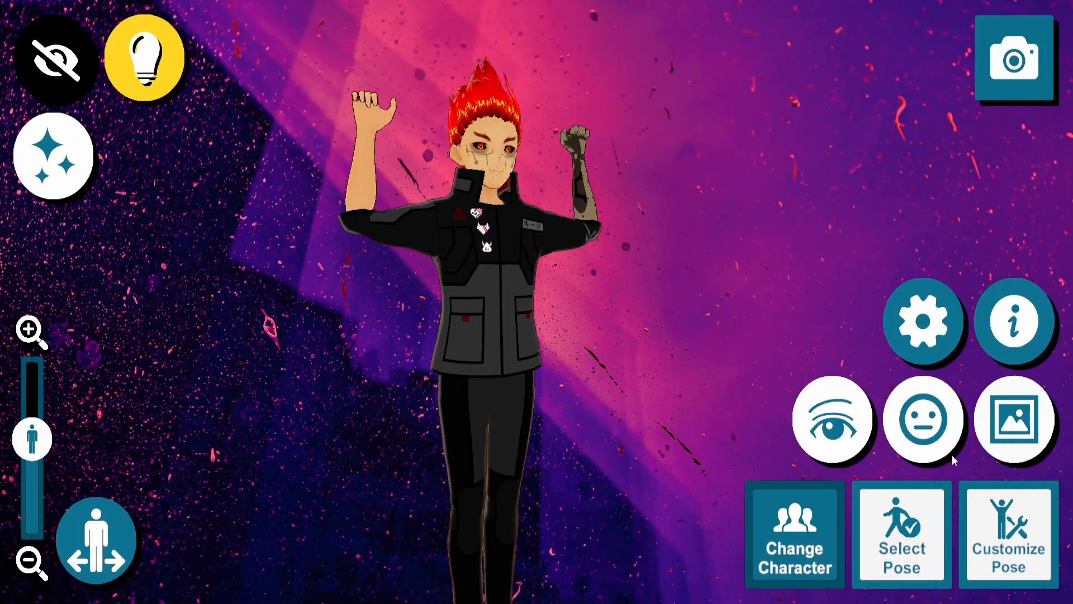
Step: Open the facial expression settings and look through the SkinnedMeshRenderer face sliders down to the mouth shapes
left_click(916, 425)
scroll(392, 296, "down", 4)
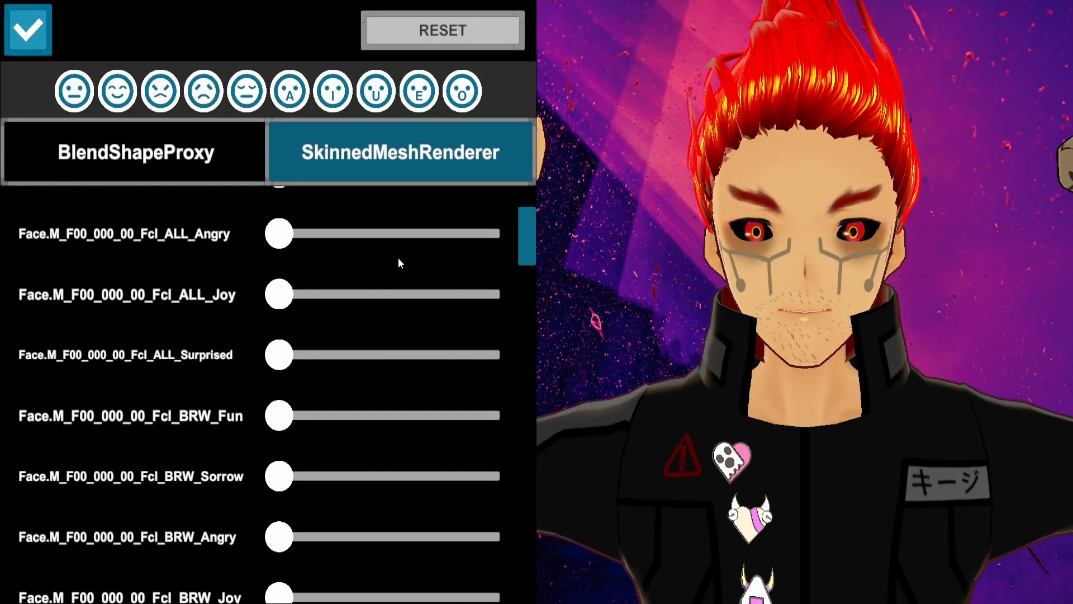
scroll(514, 306, "up", 3)
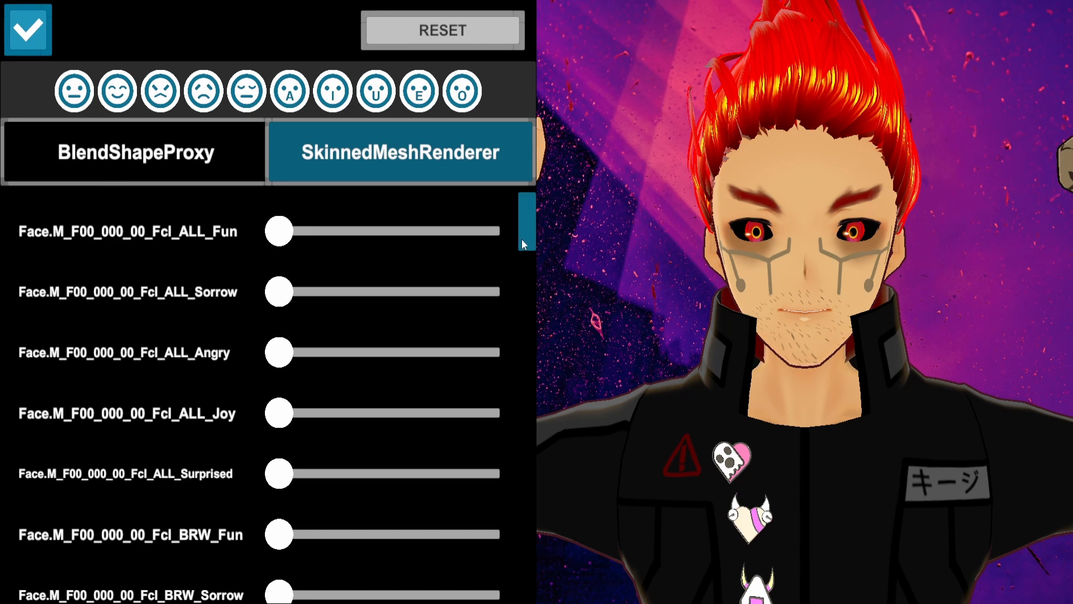
left_click_drag(521, 239, 519, 184)
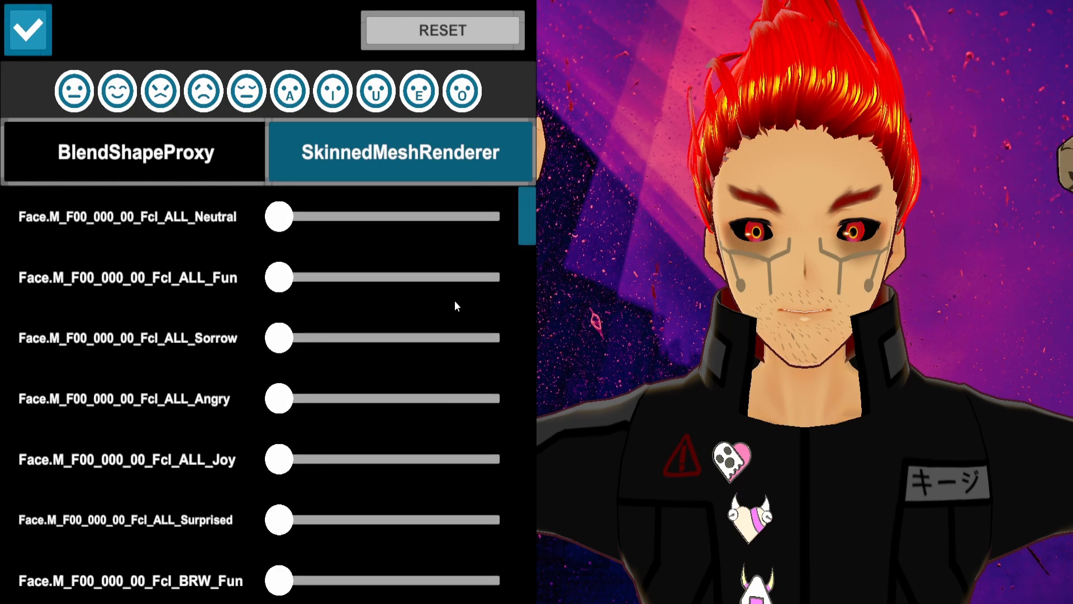
left_click_drag(280, 338, 277, 370)
left_click_drag(528, 238, 516, 424)
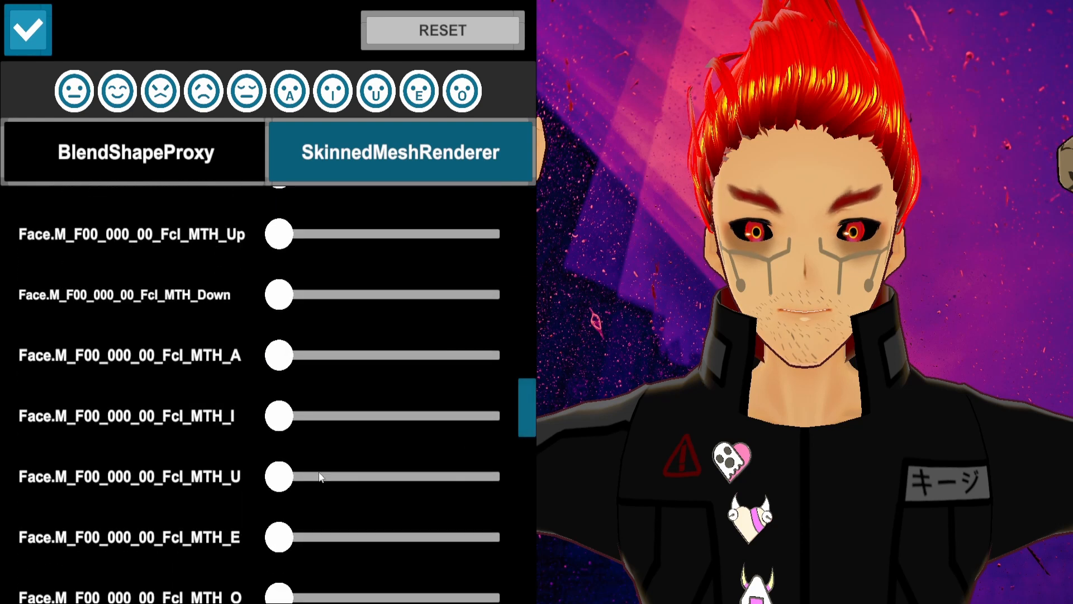
scroll(235, 482, "down", 5)
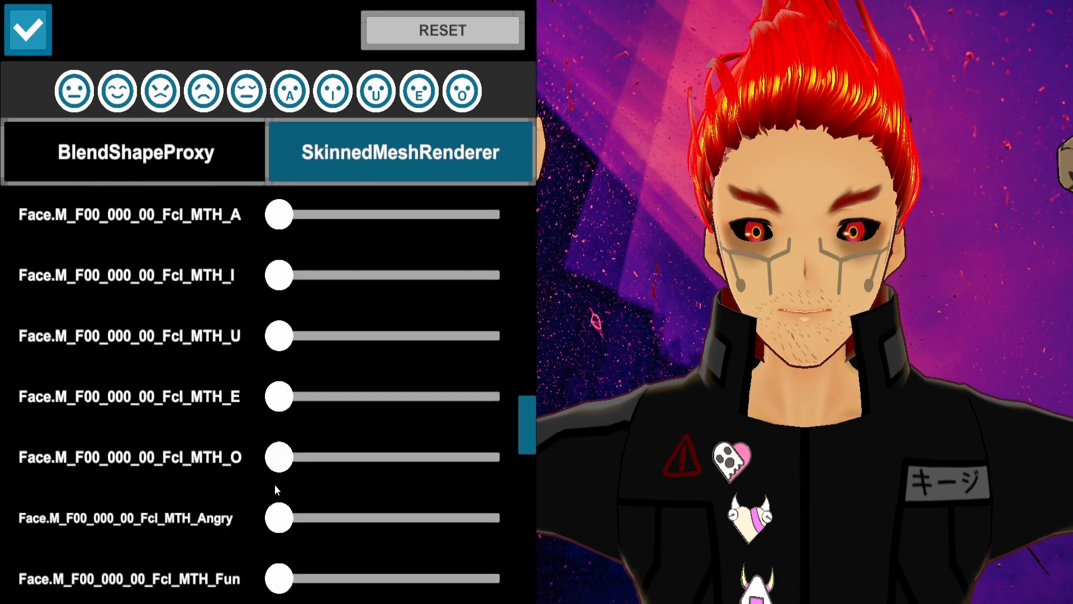
Step: Try the MTH_O, HA_Fung2, MTH_Joy, and MTH_Surprised face sliders and return the mouth shapes to zero
left_click_drag(279, 457, 571, 454)
left_click_drag(528, 404, 510, 502)
left_click_drag(279, 441, 642, 497)
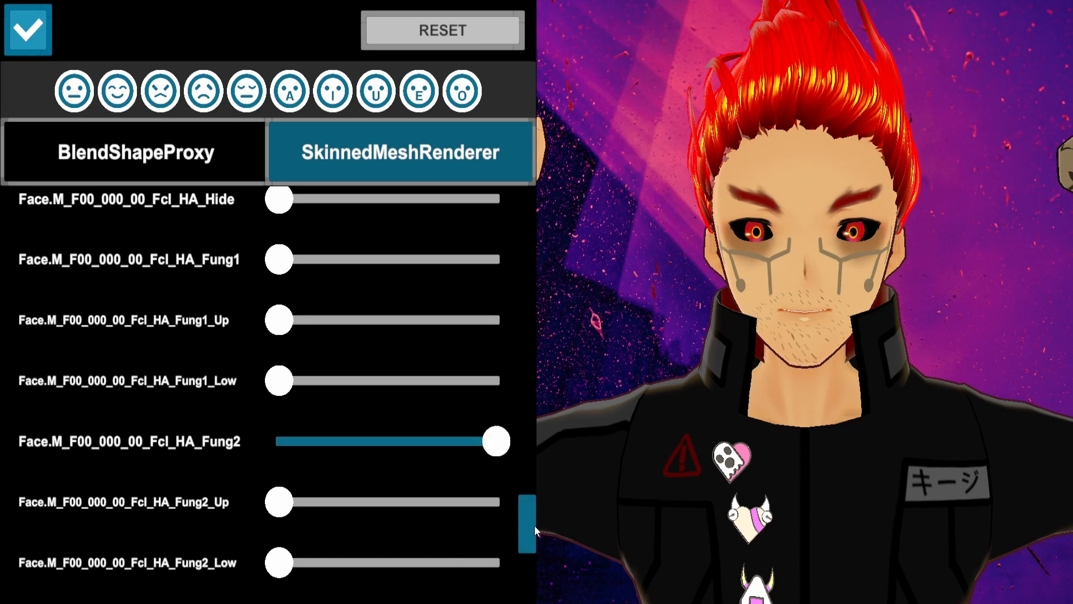
left_click_drag(536, 530, 531, 463)
left_click_drag(293, 378, 605, 428)
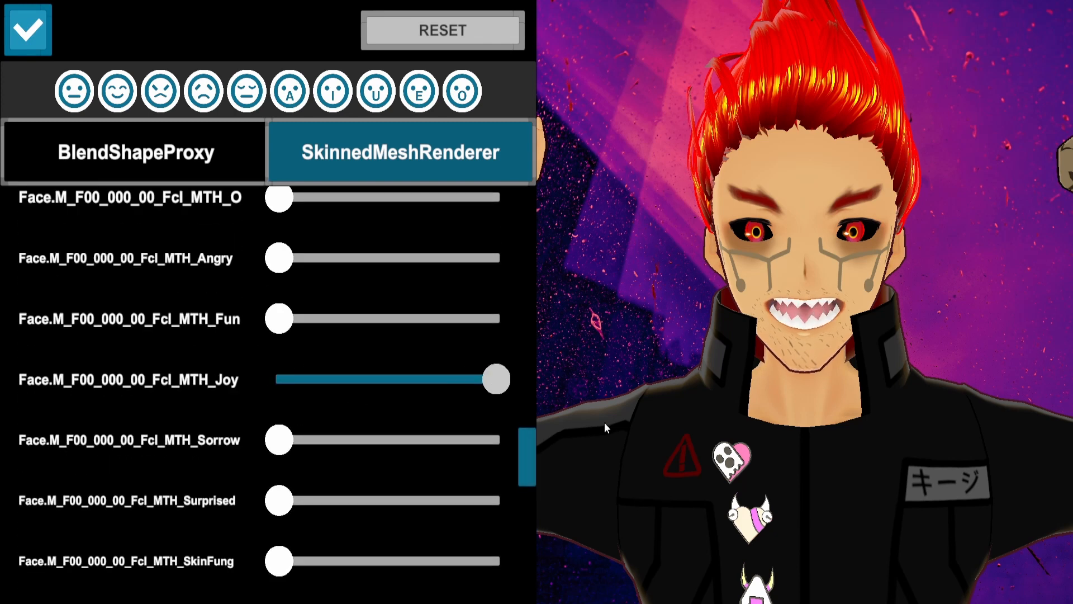
left_click_drag(279, 500, 223, 420)
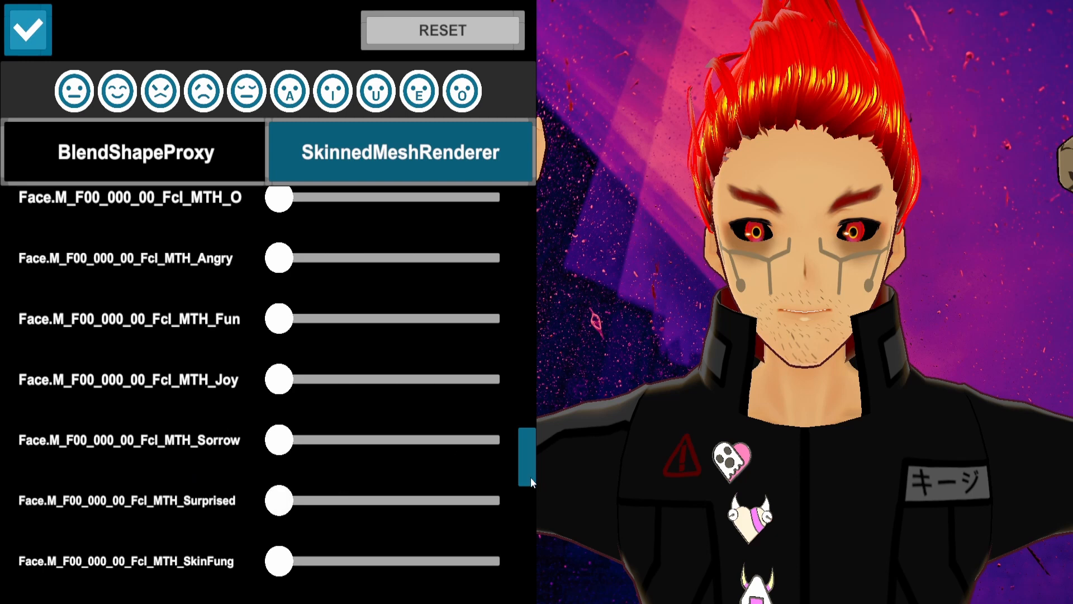
Step: Look over the mouth-shape sliders and go back to the full-face expression sliders at the start of the list
mouse_move(528, 461)
left_mouse_down()
mouse_move(511, 499)
mouse_move(518, 479)
left_mouse_up()
scroll(167, 486, "up", 5)
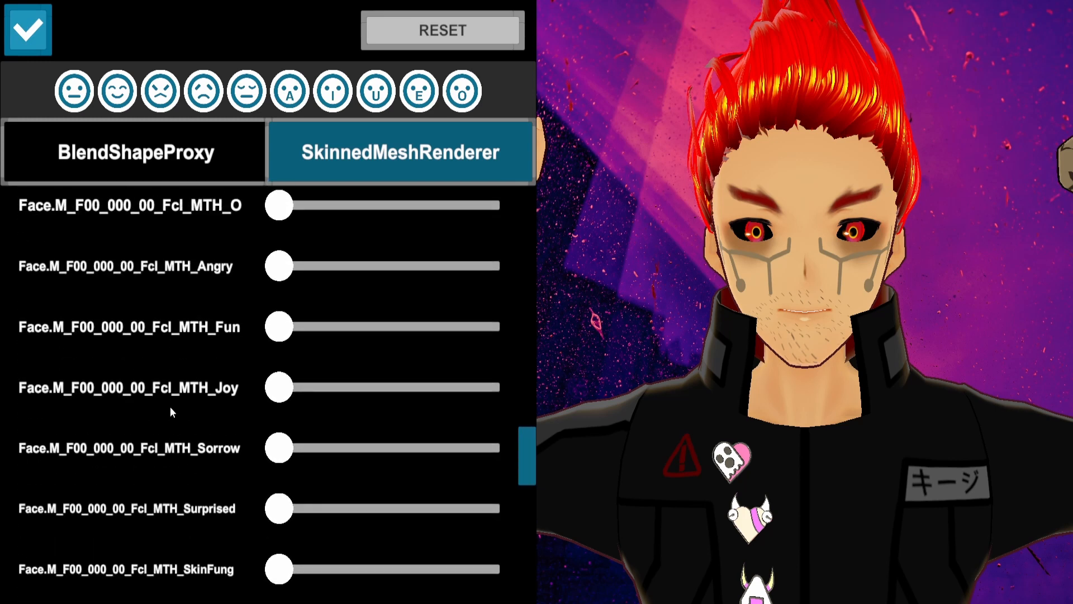
scroll(188, 413, "up", 1)
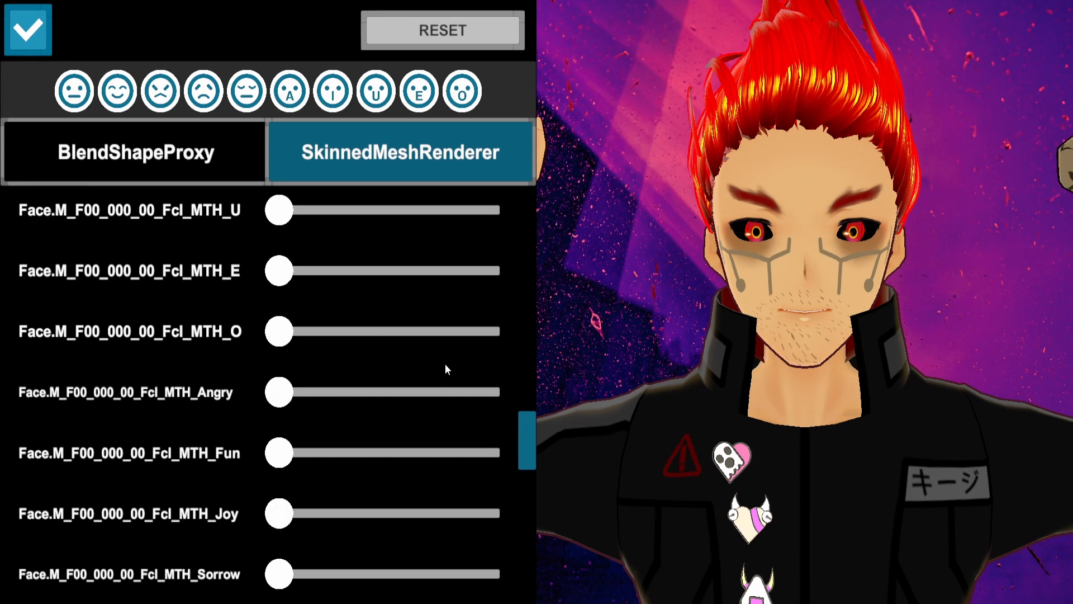
left_click_drag(530, 442, 524, 156)
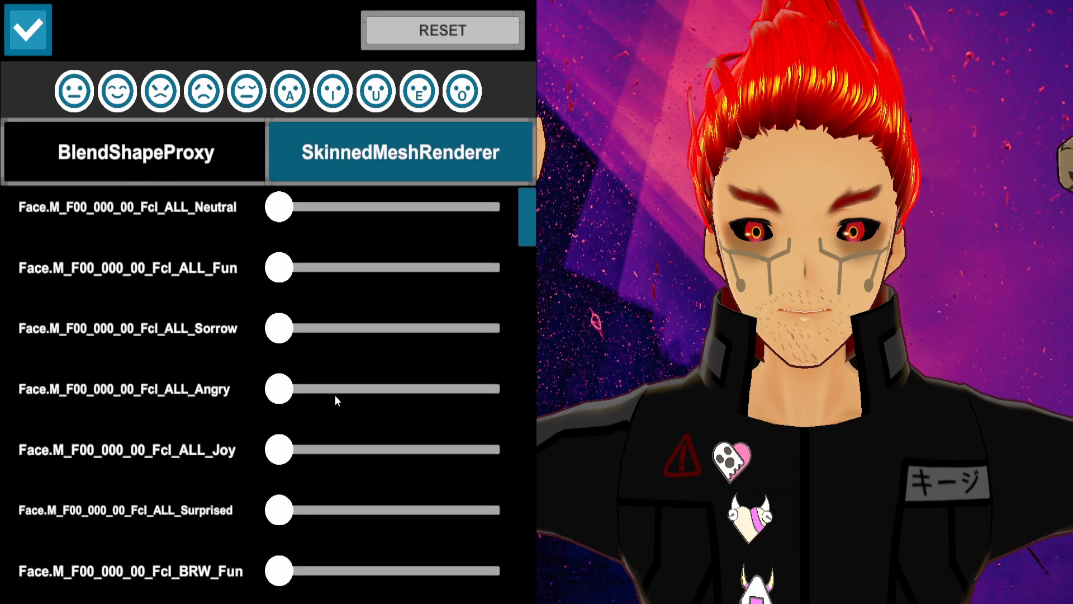
Step: Look through the SkinnedMeshRenderer face sliders from the brow and eye shapes down to the mouth shapes
scroll(371, 376, "down", 6)
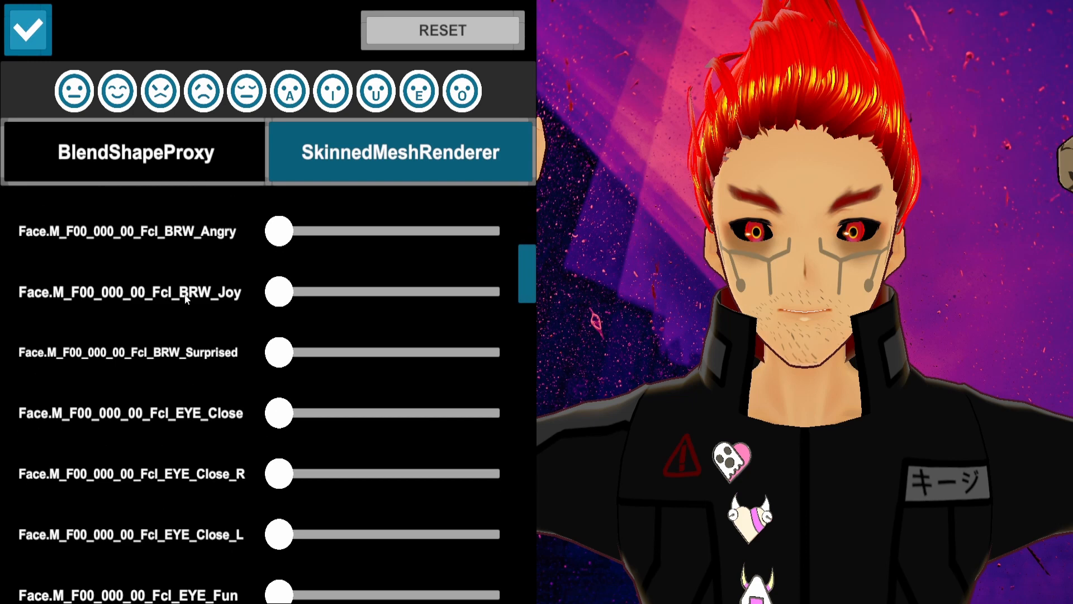
scroll(206, 389, "down", 2)
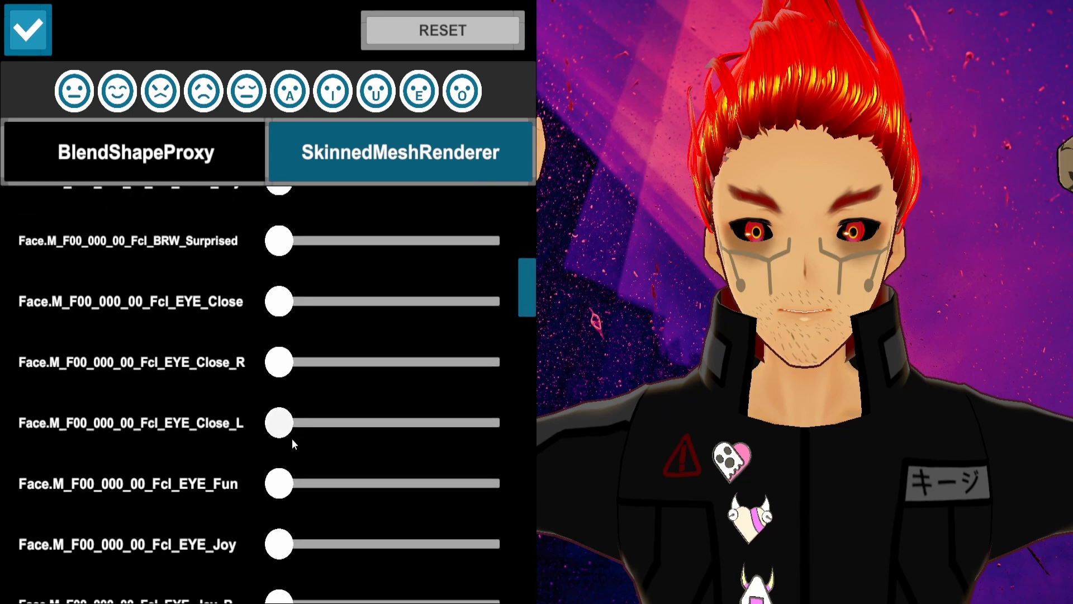
left_click_drag(532, 288, 547, 448)
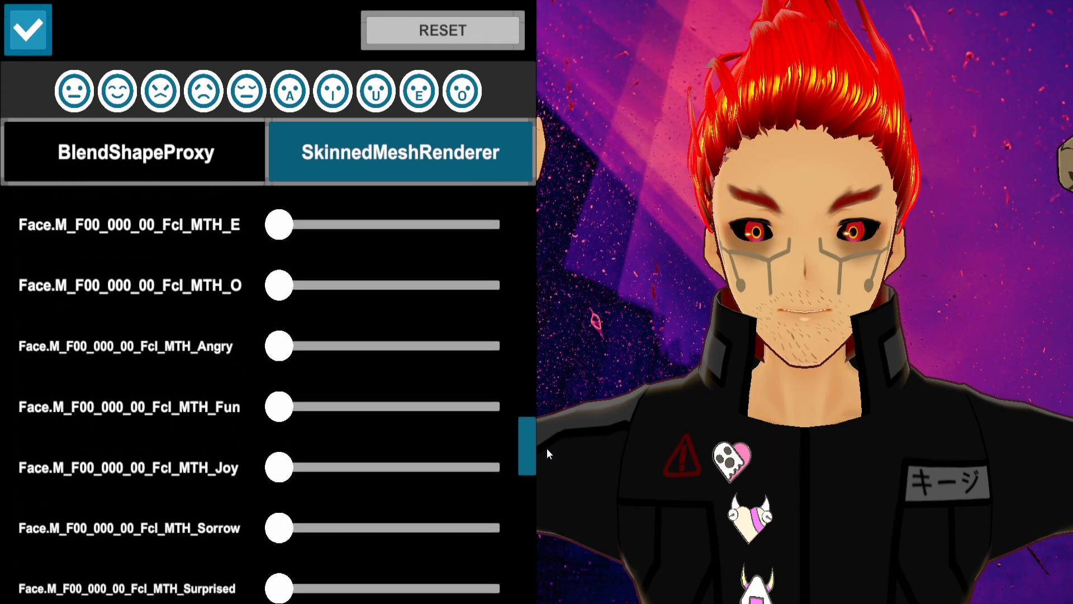
scroll(468, 475, "up", 3)
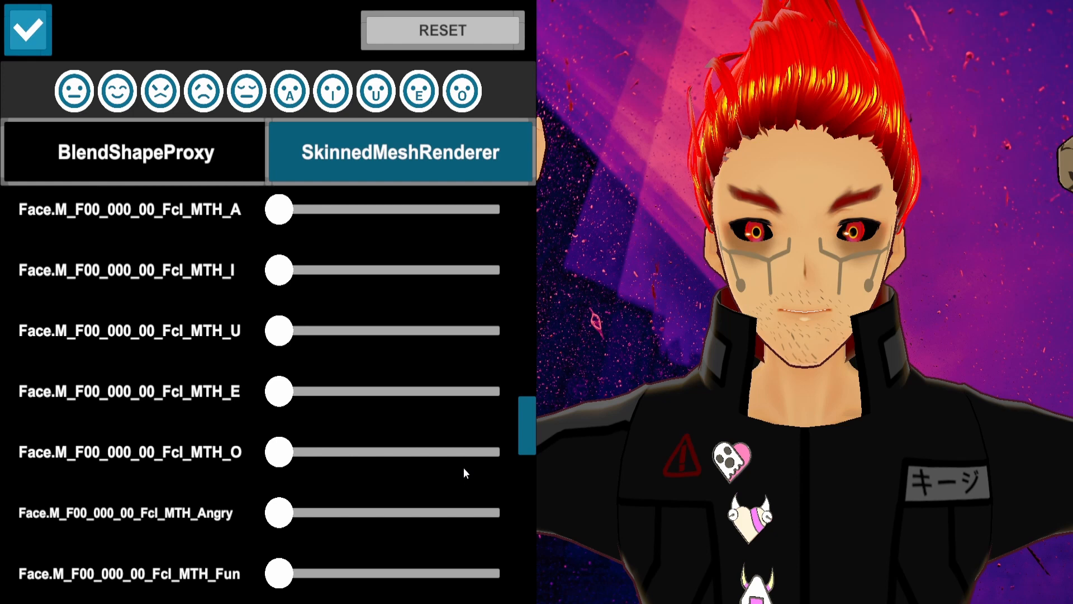
Step: Try the BRW_Angry slider and return it to zero, and raise BRW_Surprised to slightly past halfway
left_click_drag(528, 430, 504, 270)
scroll(415, 304, "up", 1)
left_click_drag(279, 339, 618, 365)
left_click_drag(335, 467, 407, 439)
left_click_drag(497, 339, 274, 341)
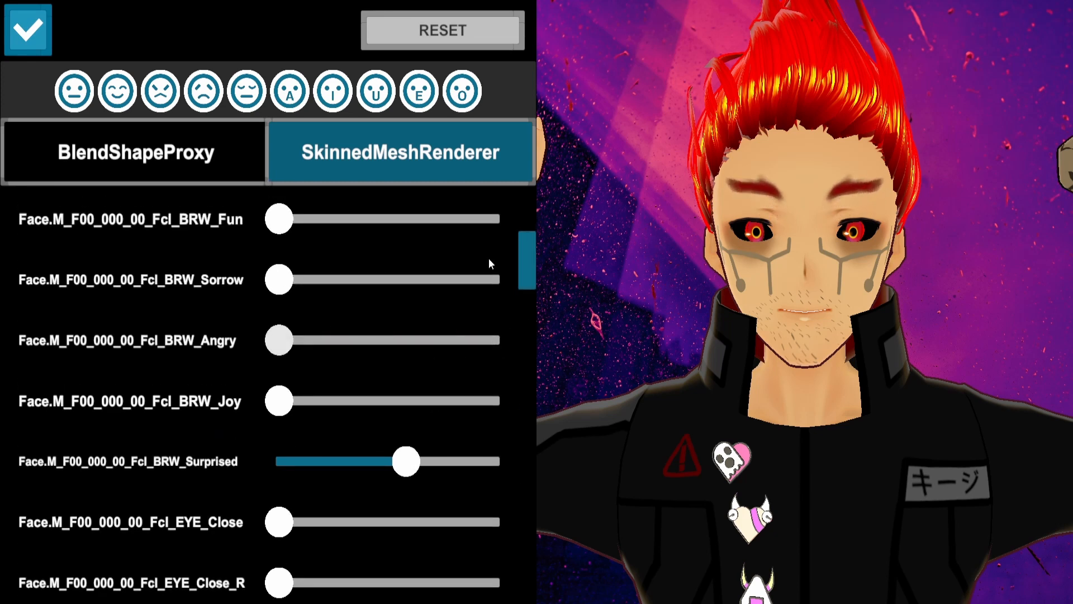
Step: Look over the eye-shape sliders, try EYE_Spread and leave it at zero
scroll(535, 280, "down", 1)
left_click_drag(536, 285, 529, 351)
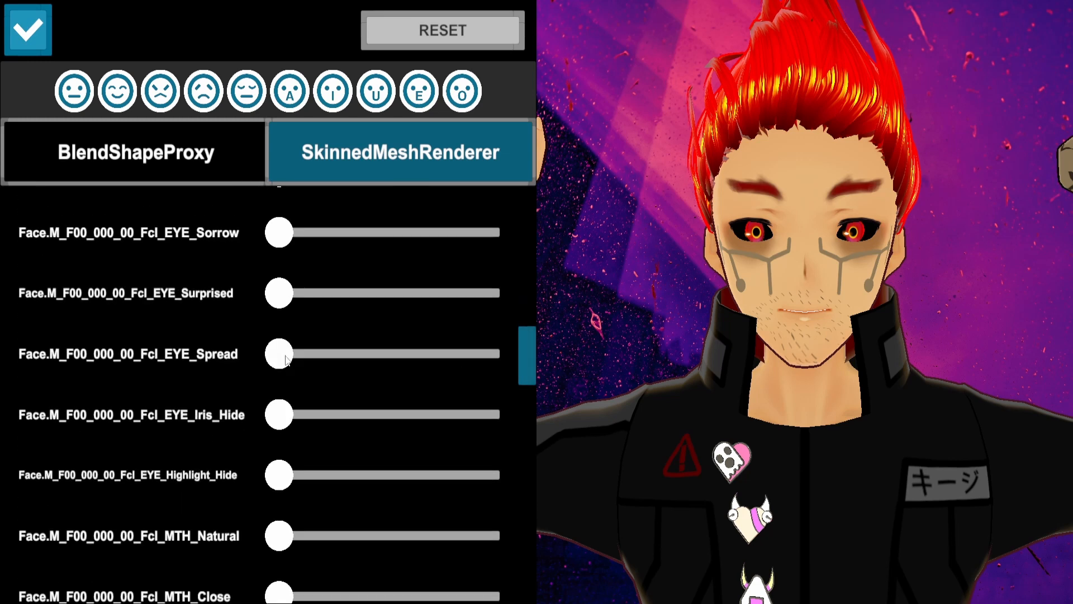
left_click_drag(282, 355, 184, 345)
left_click_drag(521, 352, 512, 207)
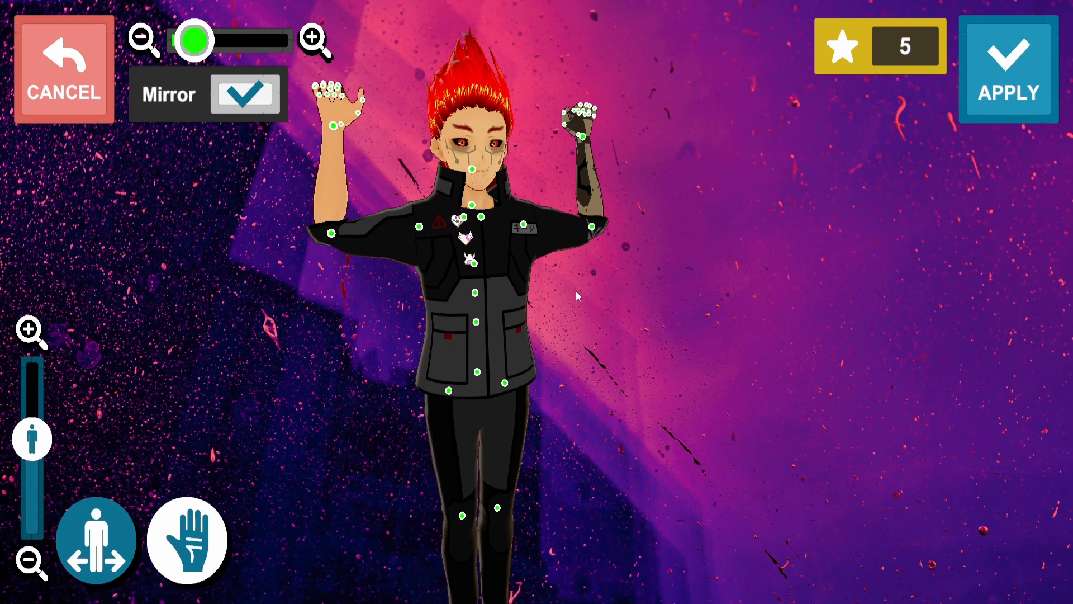
Step: Select the J_Bip_R_Thumb2 joint in the pose editor and rotate the thumb outward from the hand with mirroring on
left_click_drag(282, 182, 400, 173)
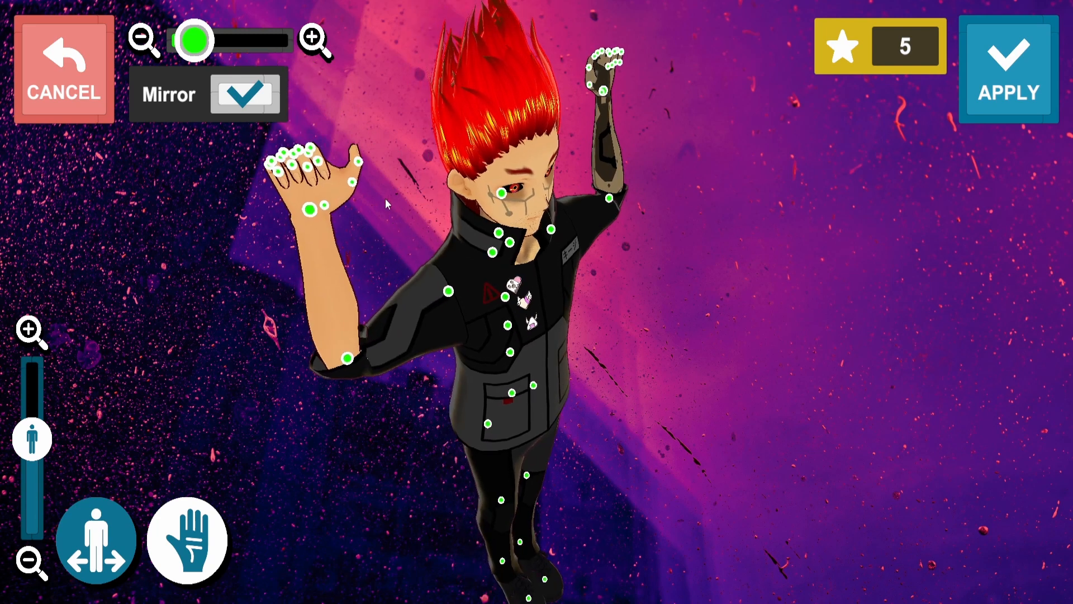
left_click(352, 182)
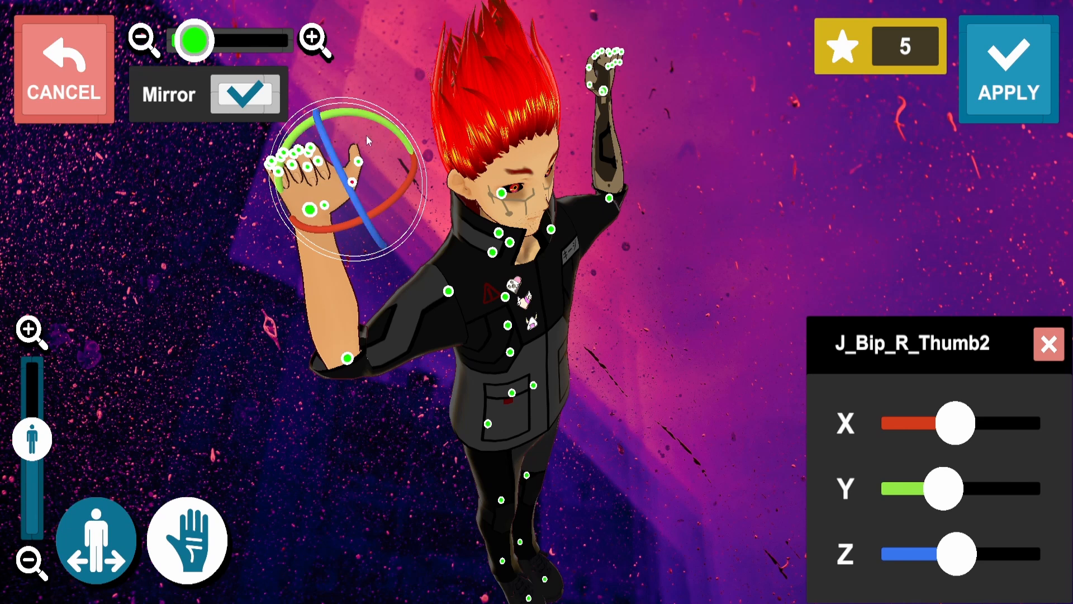
left_click_drag(367, 136, 532, 326)
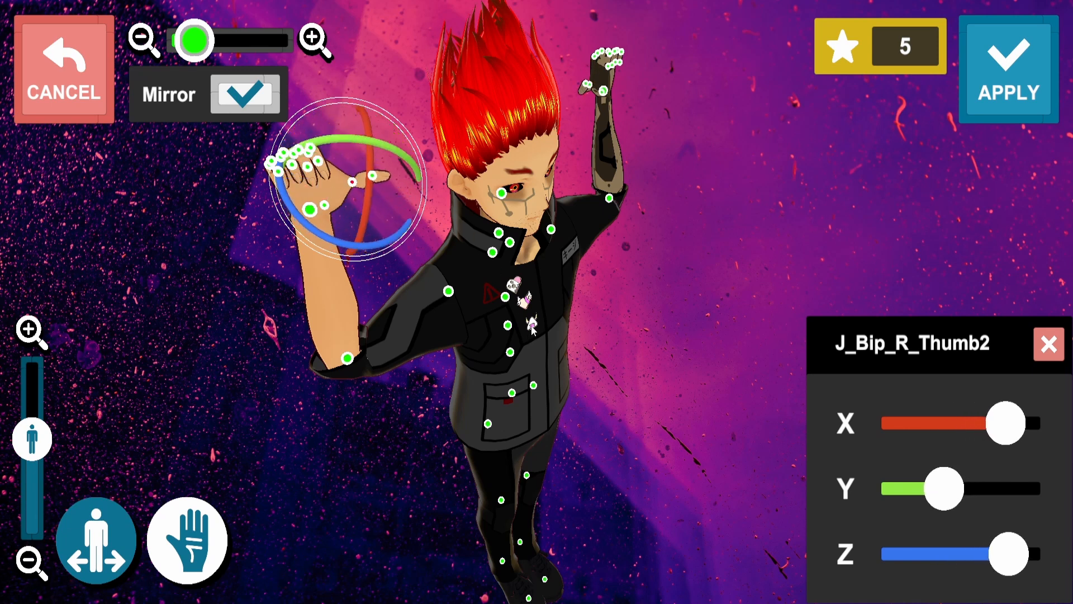
Step: Rotate the same thumb joint further with the rotation gizmo so the thumb angles upward, away from the palm
left_click_drag(699, 361, 760, 368)
scroll(579, 270, "down", 2)
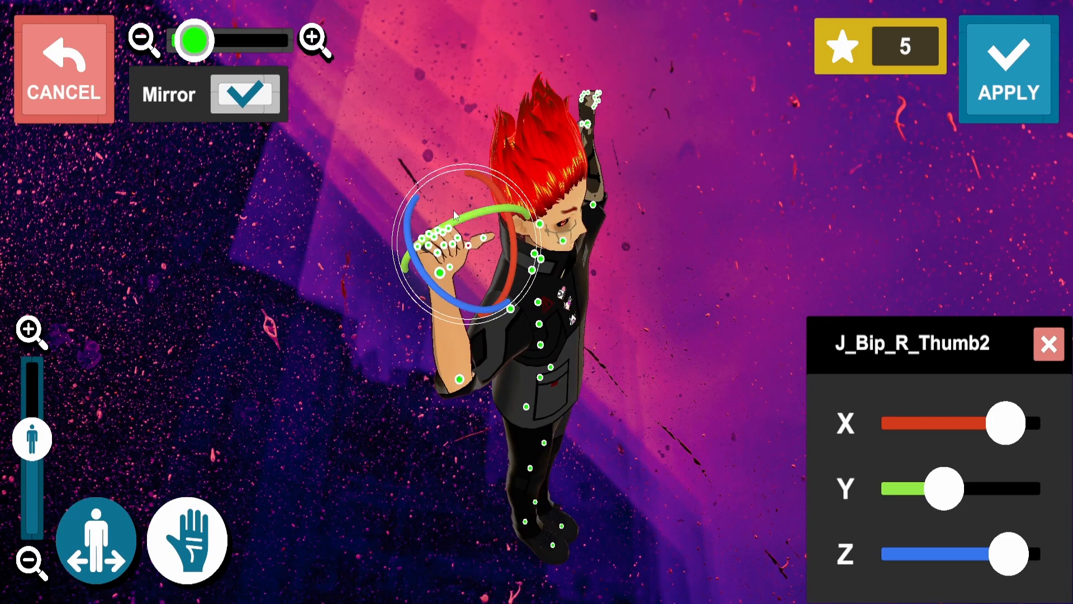
scroll(455, 211, "up", 5)
scroll(436, 228, "down", 1)
left_click_drag(436, 230, 491, 270)
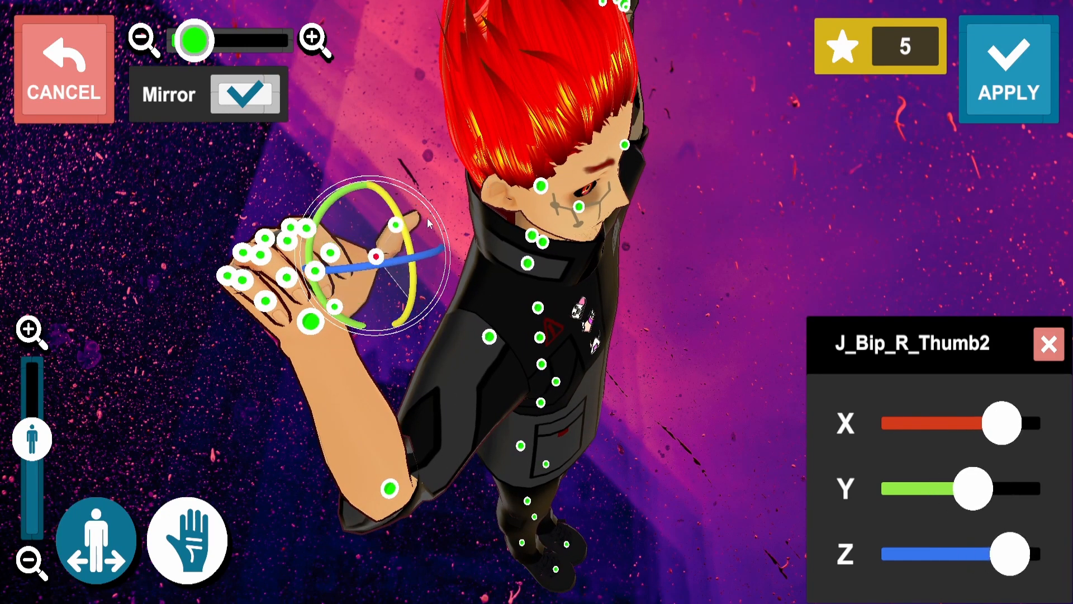
Step: Try the thumb joint's Y rotation at its maximum and minimum and its Z rotation at its minimum
left_click_drag(969, 487, 1025, 488)
left_click_drag(1009, 553, 865, 553)
left_click_drag(1025, 488, 877, 488)
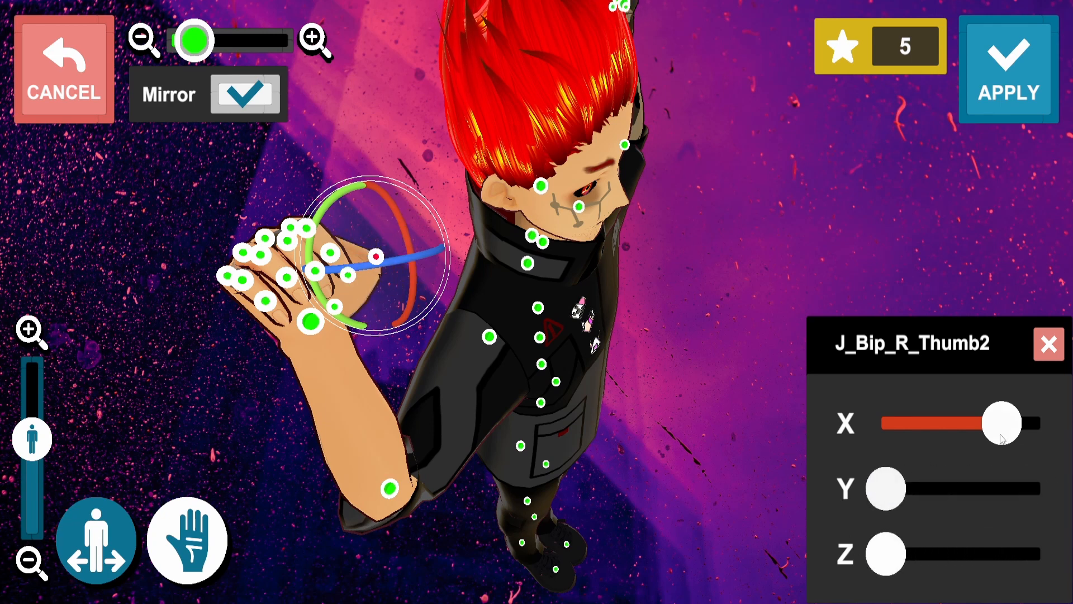
Step: Set the thumb joint's X rotation to maximum, Y to about two-thirds and Z to about three-quarters, and apply the pose
left_click_drag(1001, 422, 1034, 423)
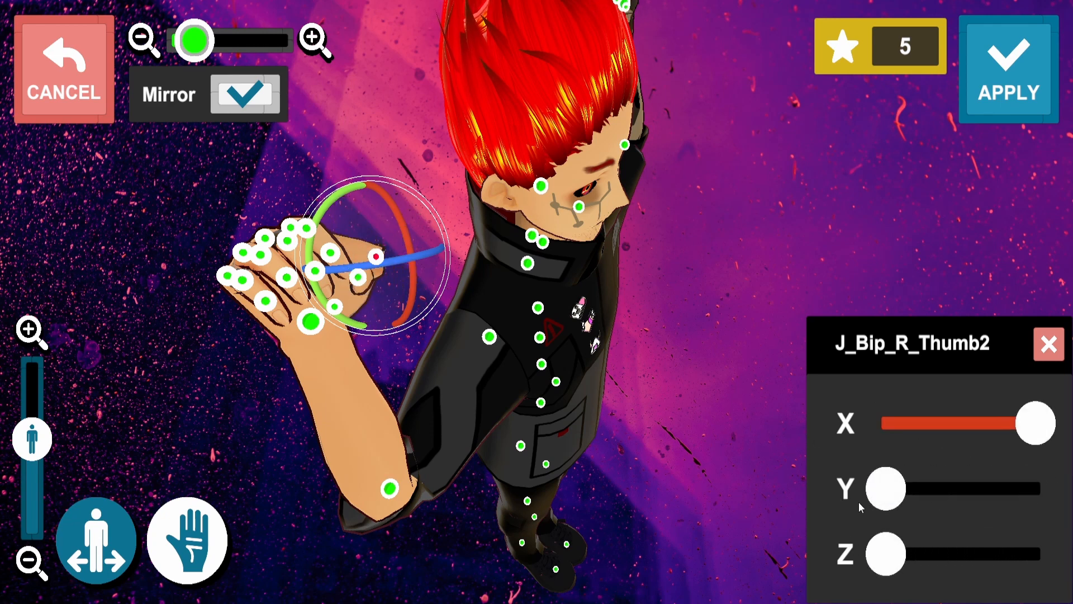
left_click_drag(886, 488, 987, 488)
left_click_drag(888, 566, 996, 554)
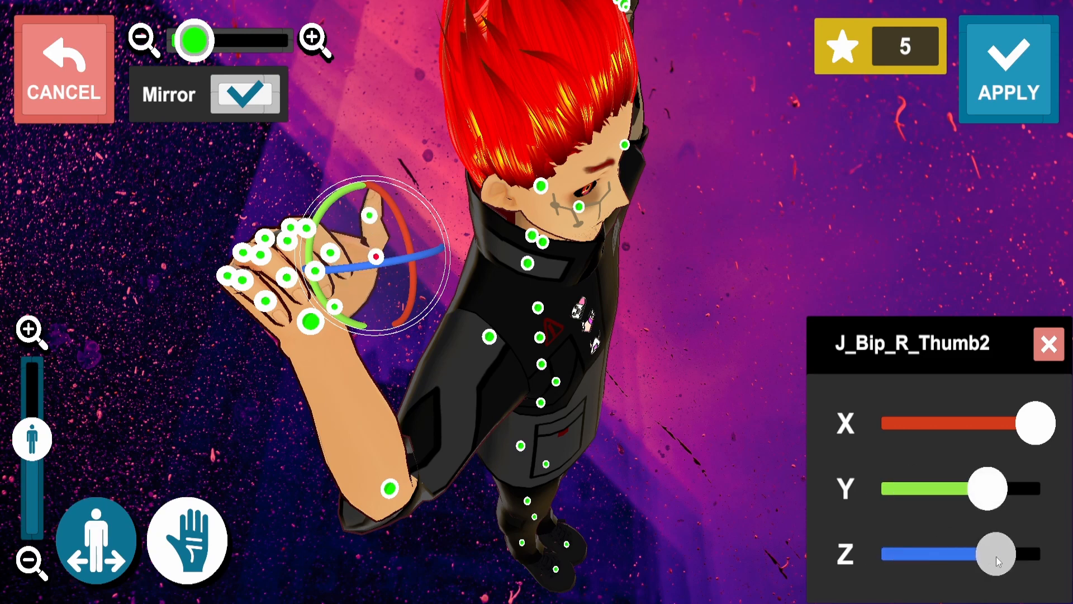
left_click_drag(736, 494, 681, 476)
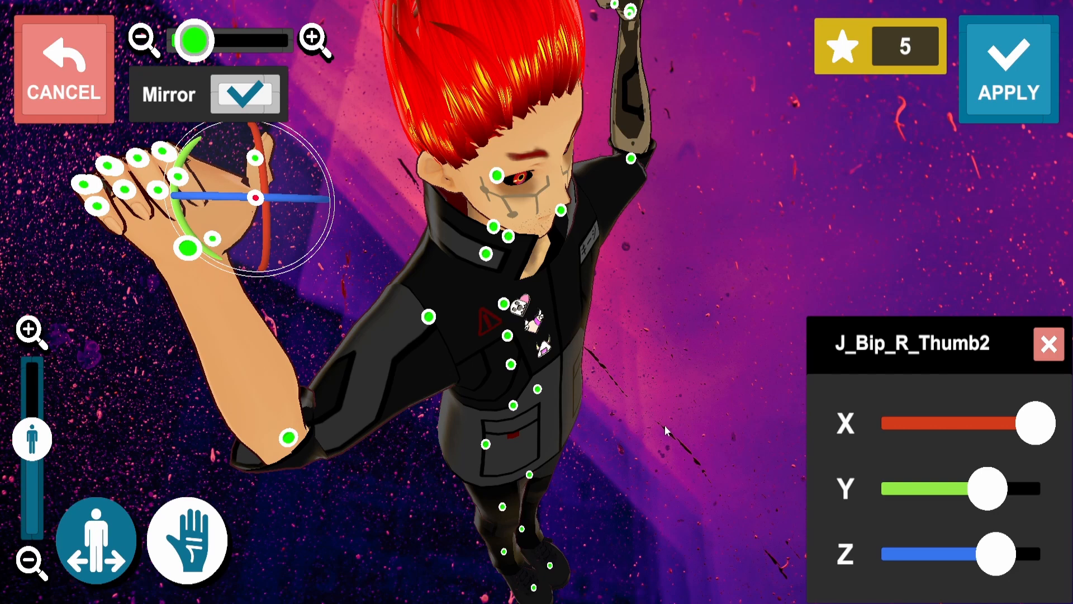
left_click_drag(668, 432, 704, 428)
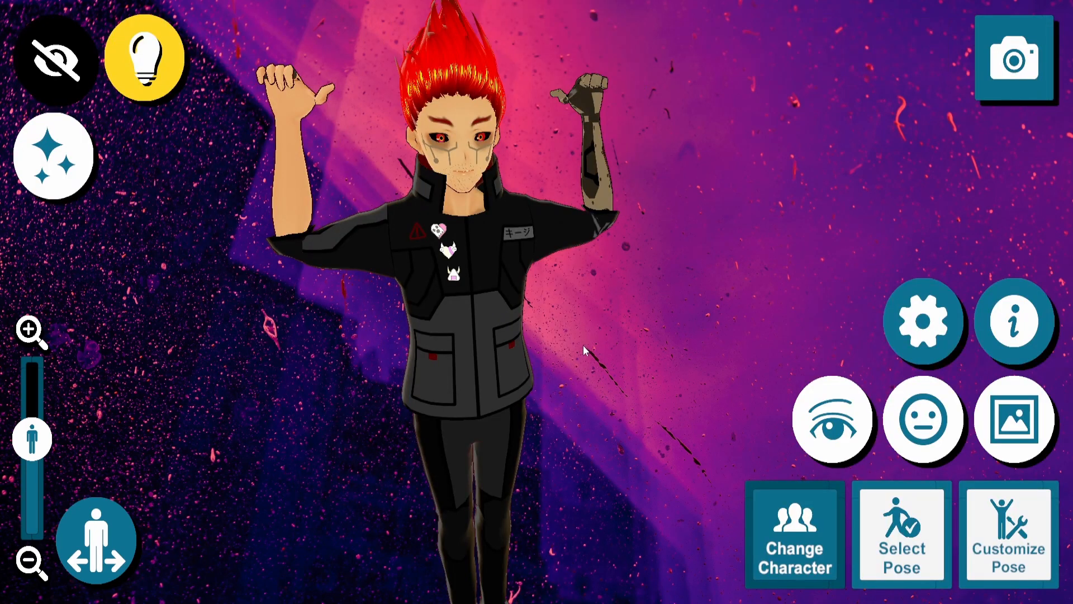